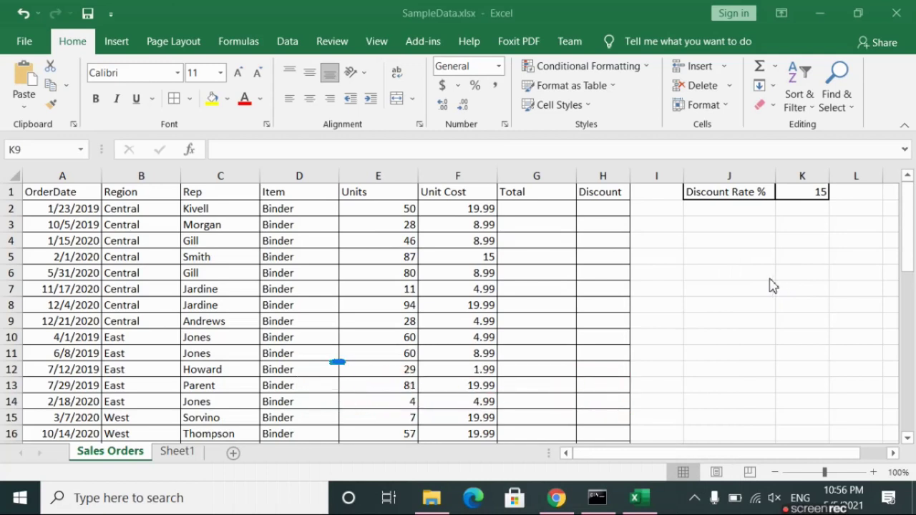
left_click(529, 211)
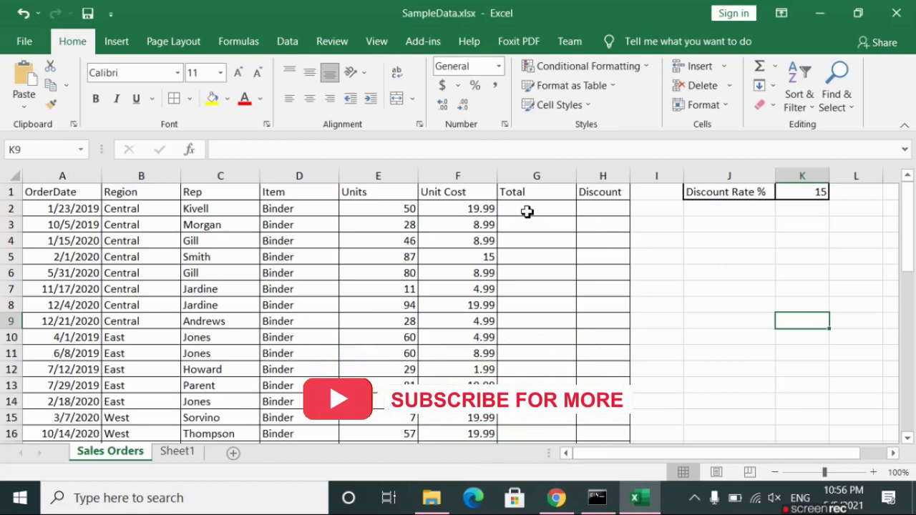
left_click(525, 212)
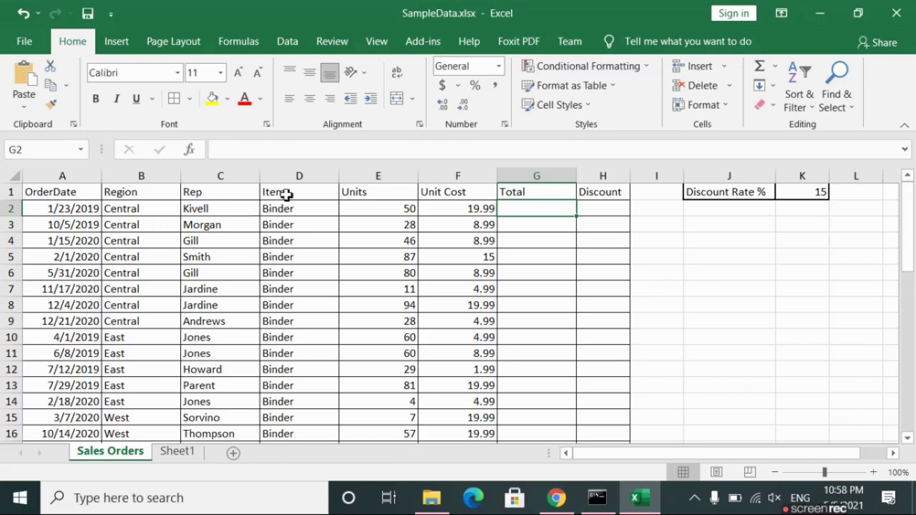
left_click(388, 191)
left_click(448, 201)
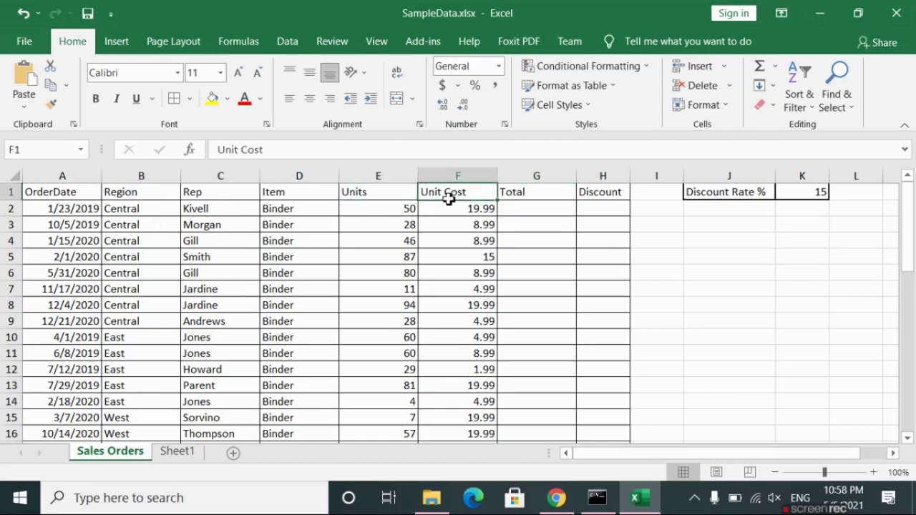
left_click(547, 214)
left_click(613, 206)
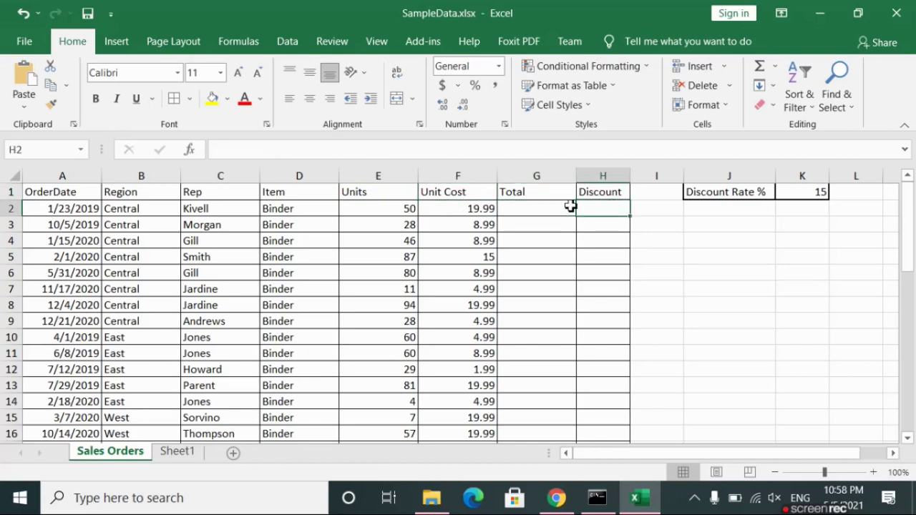
Enter the formula =E2*F2 in G2 to multiply Units by Unit Cost for the first order
left_click(518, 209)
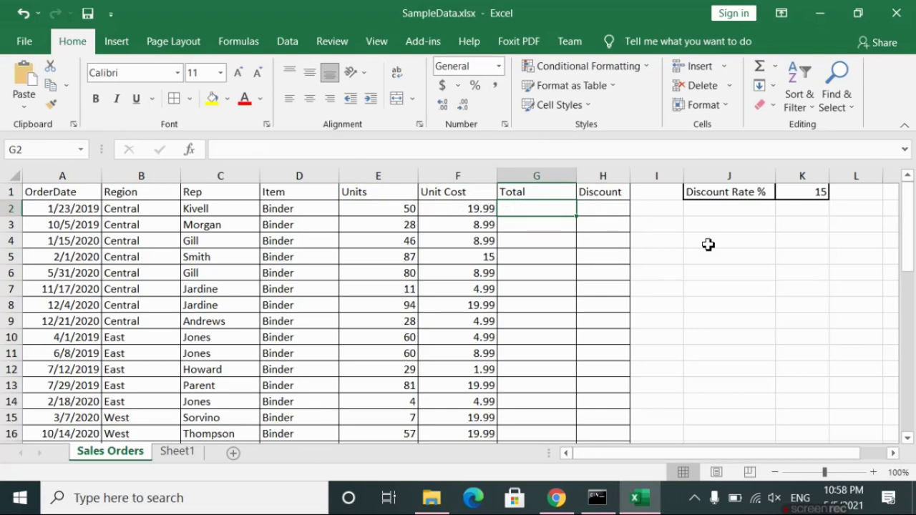
type("=")
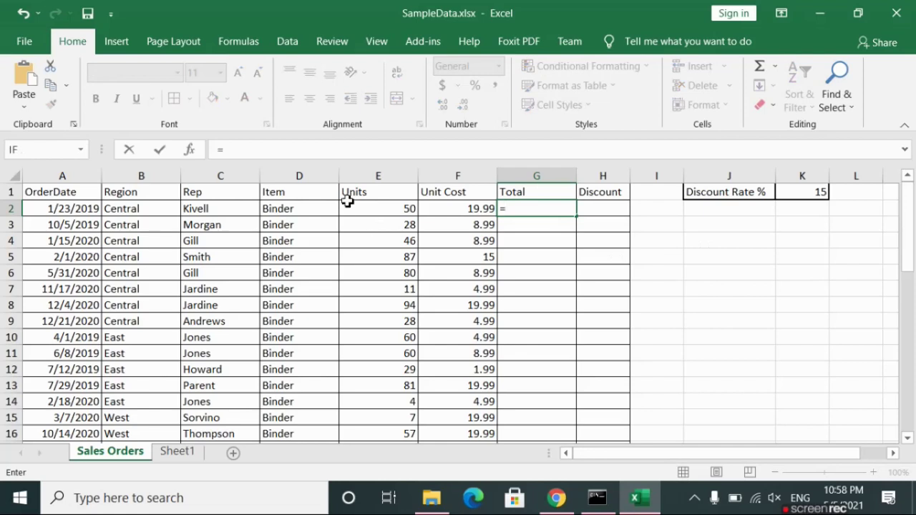
left_click(389, 212)
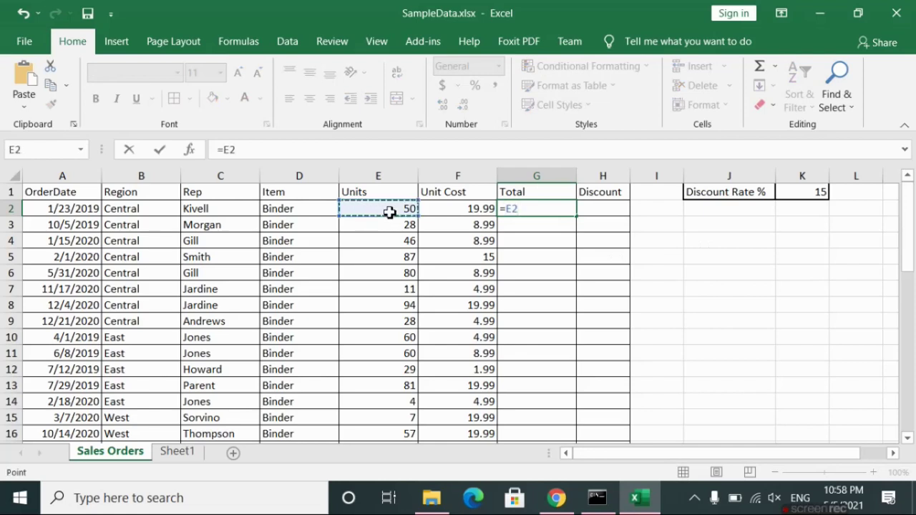
type("*")
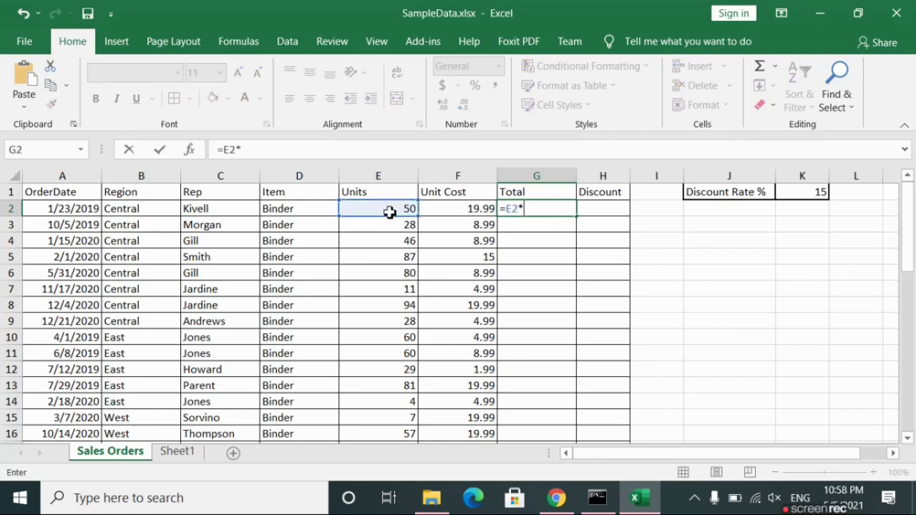
left_click(457, 209)
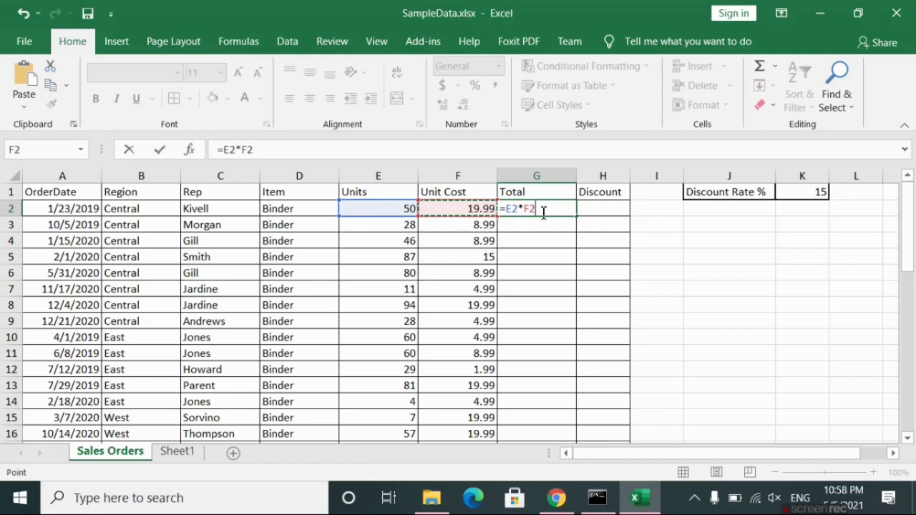
key("Return")
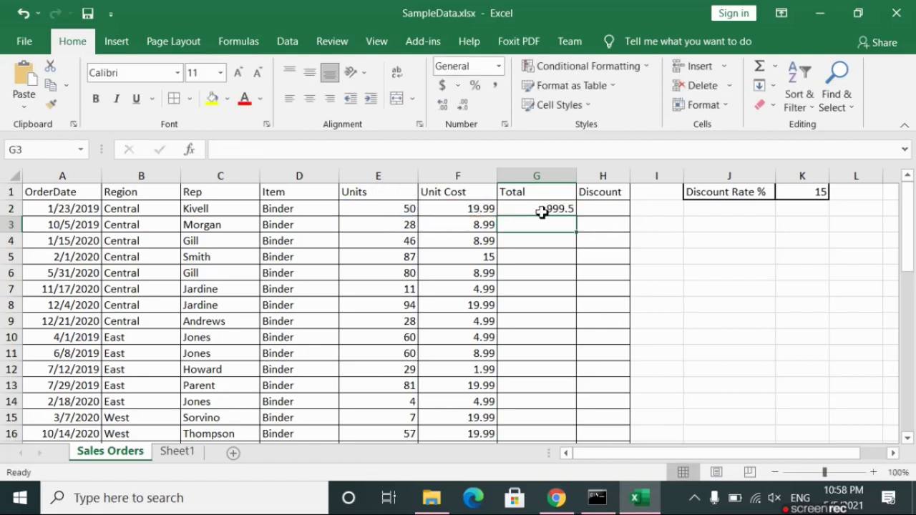
Fill the Total formula from G2 down to G3 and check which Units and Unit Cost cells the copy refers to
left_click(542, 212)
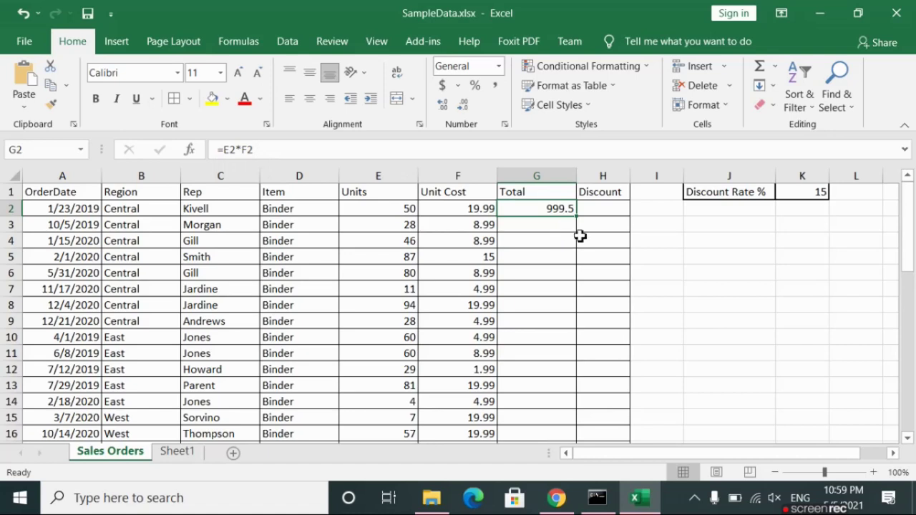
left_click_drag(578, 219, 579, 239)
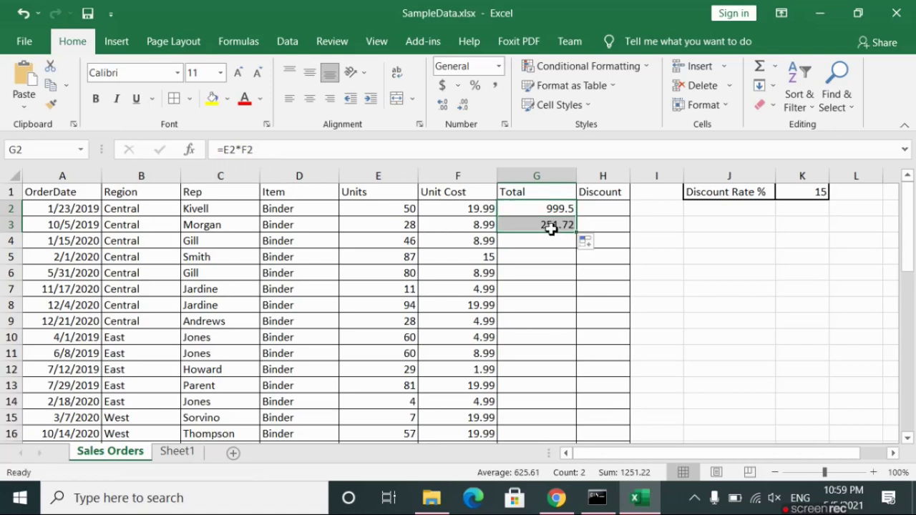
left_click(551, 226)
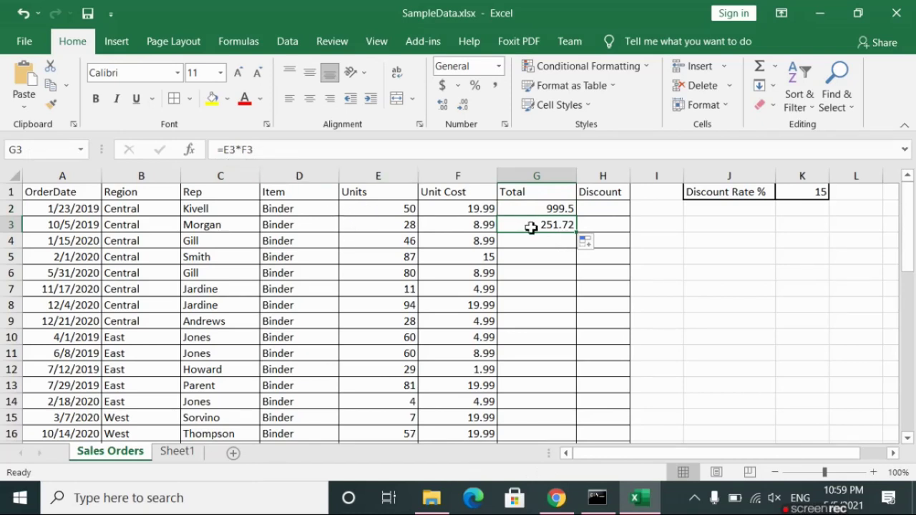
left_click(384, 228)
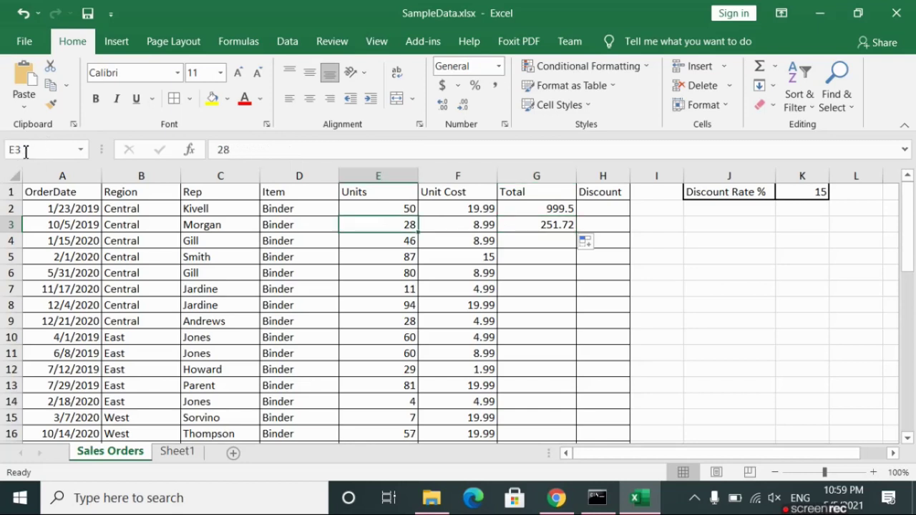
left_click(472, 228)
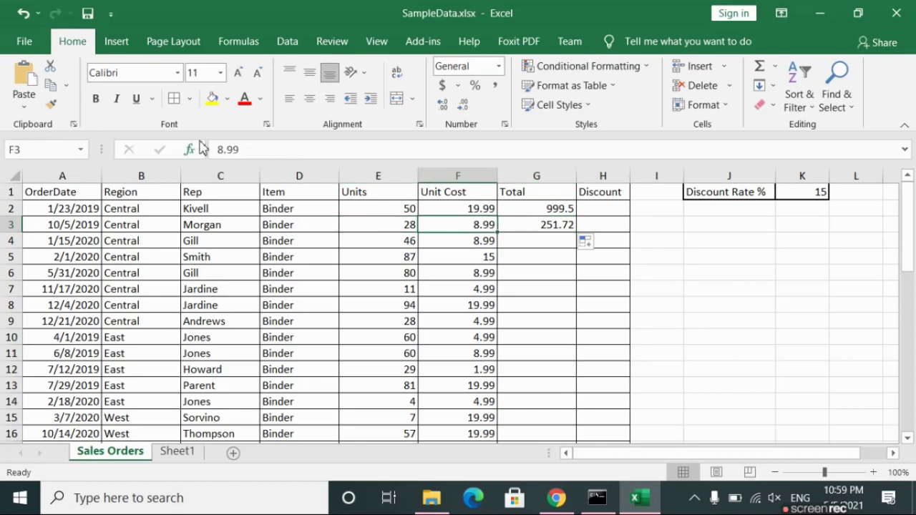
left_click(552, 227)
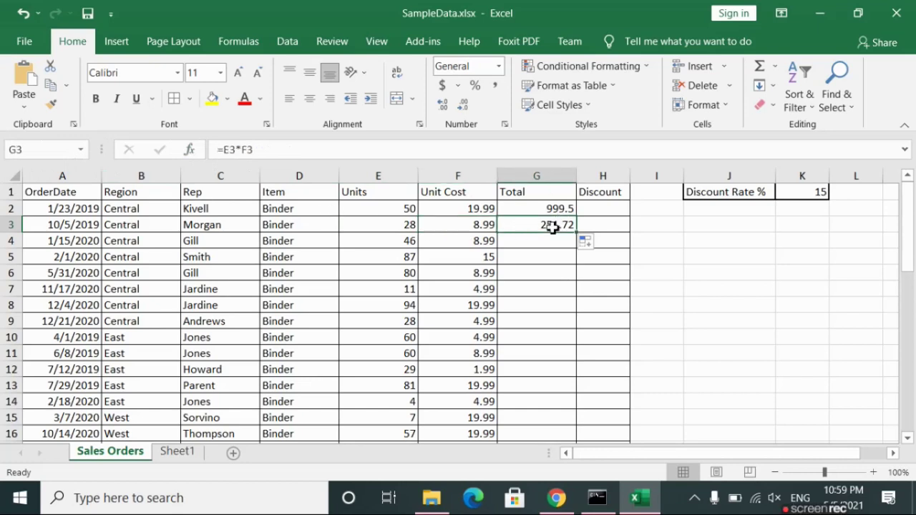
left_click(563, 208)
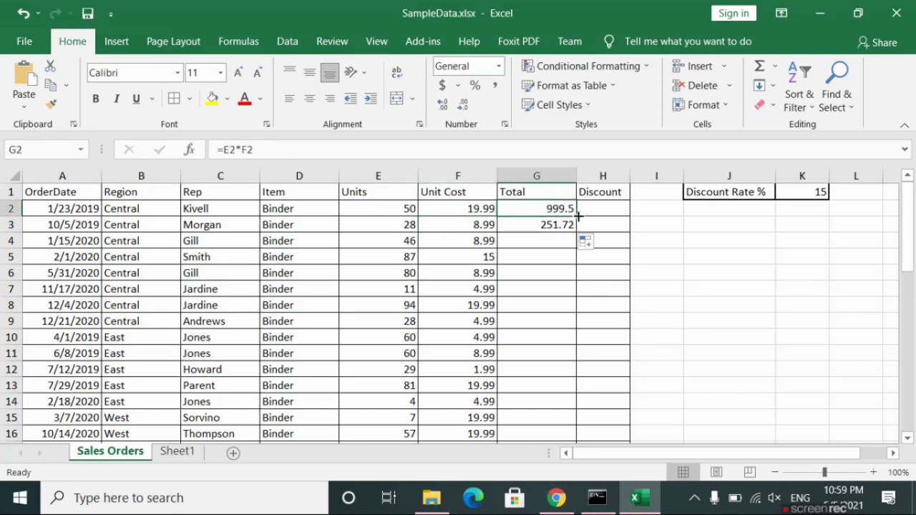
Fill the Total formula from G3 down to G4 and check the copied formula
left_click(549, 243)
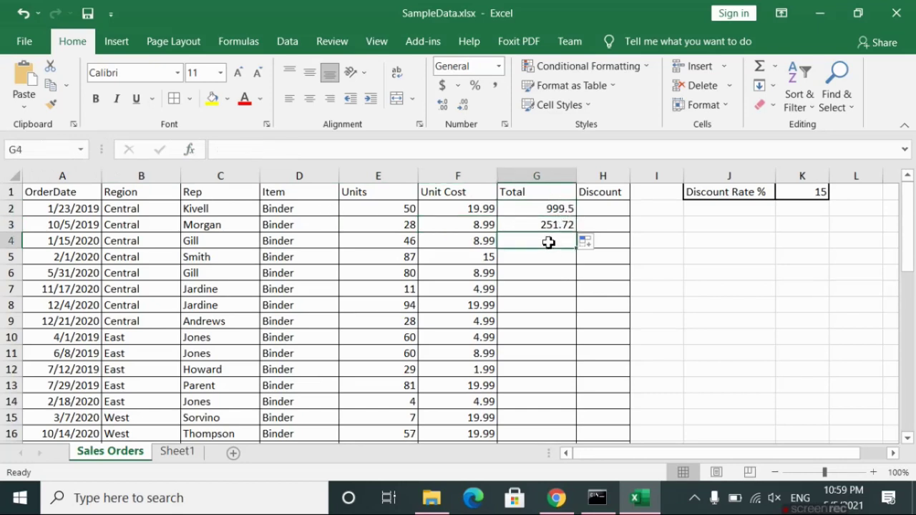
left_click(554, 226)
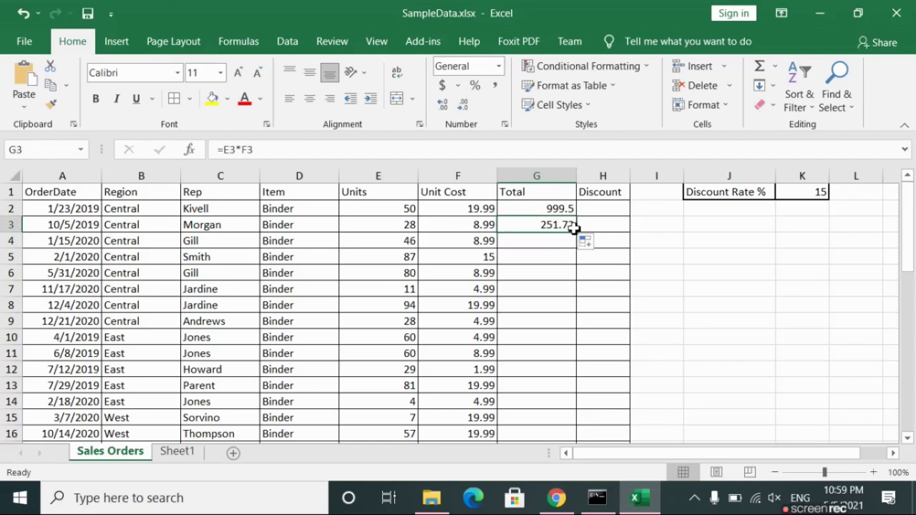
left_click_drag(578, 233, 584, 251)
left_click(547, 244)
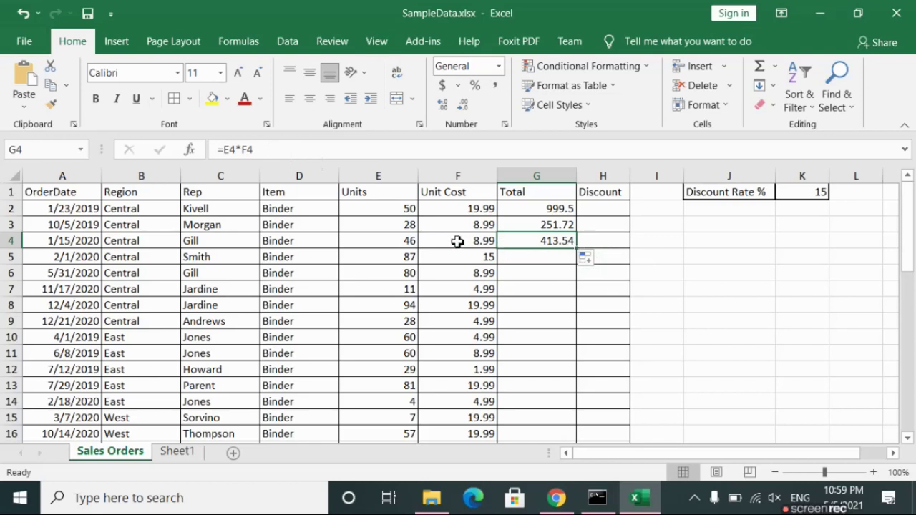
left_click_drag(524, 209, 522, 246)
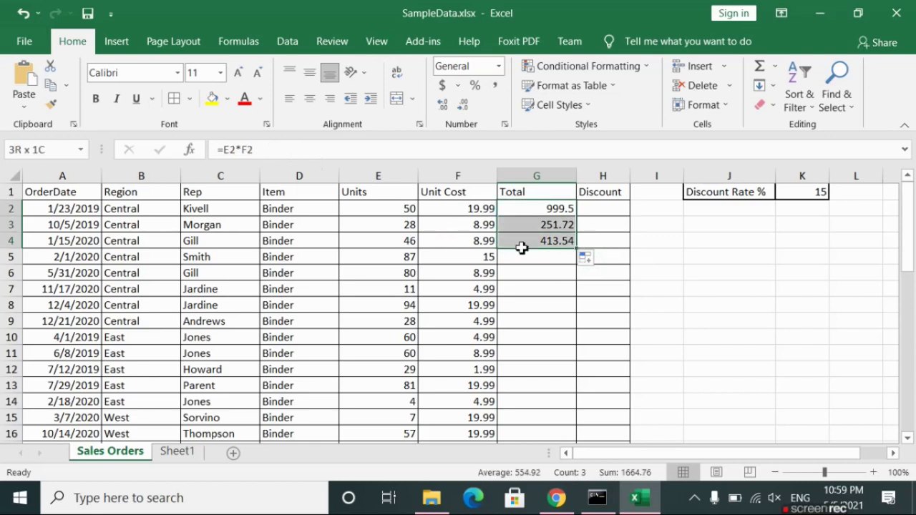
left_click(664, 259)
Fill the Total formula from G4 down through the remaining order rows of column G
left_click(556, 242)
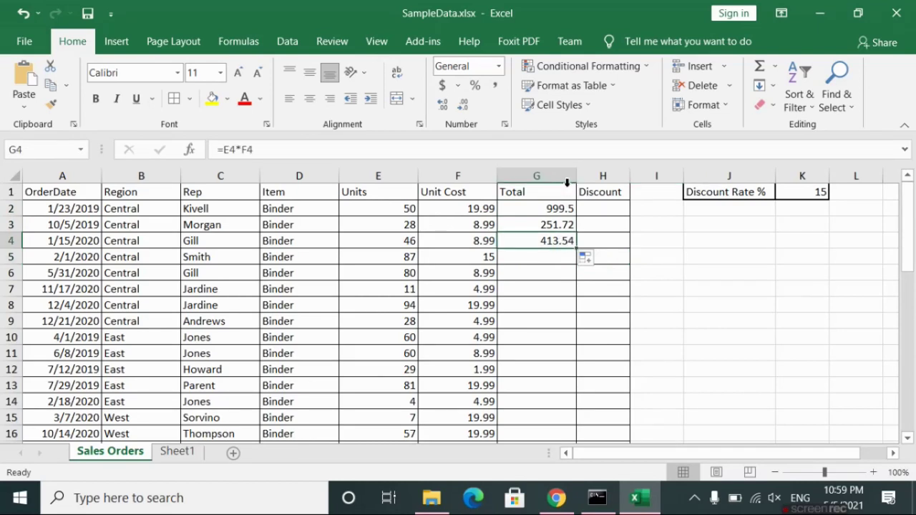
double_click(578, 248)
left_click(724, 308)
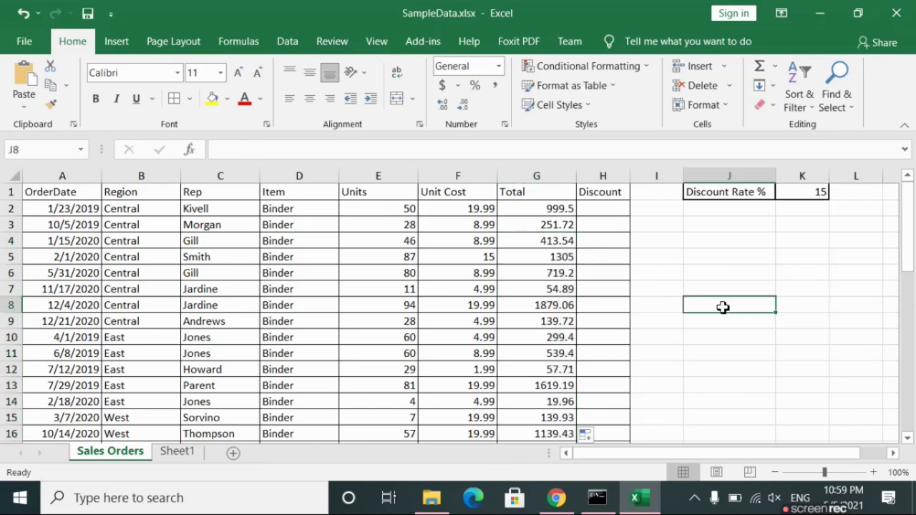
Examine how the row references change in the filled Total formulas, comparing G11 with its source cells E11 and F11
left_click(565, 259)
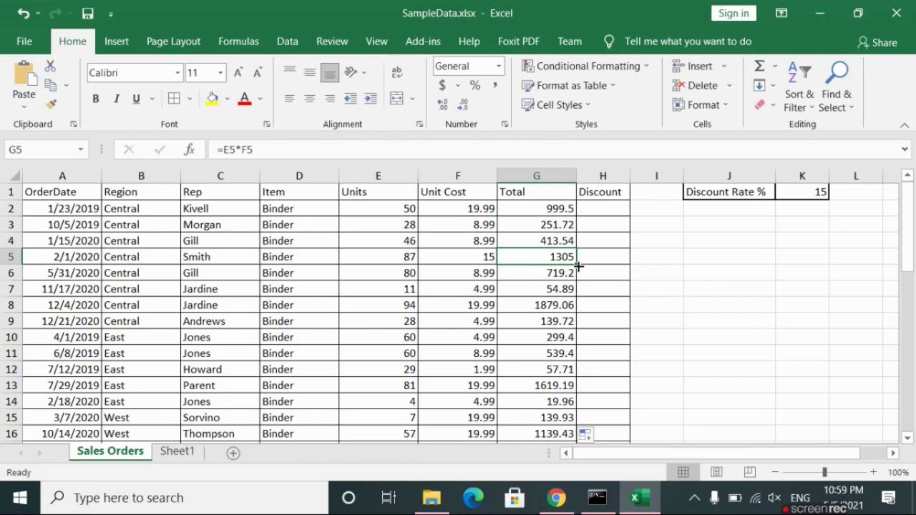
left_click(545, 209)
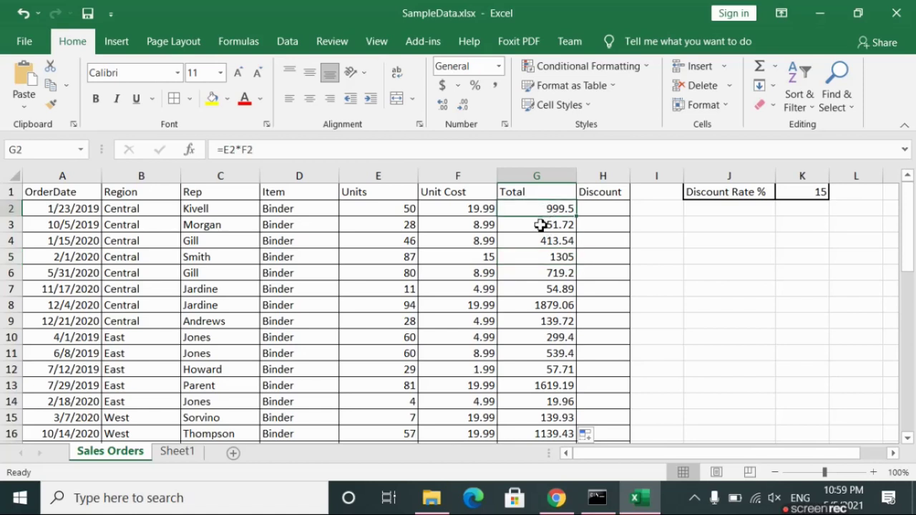
left_click(541, 225)
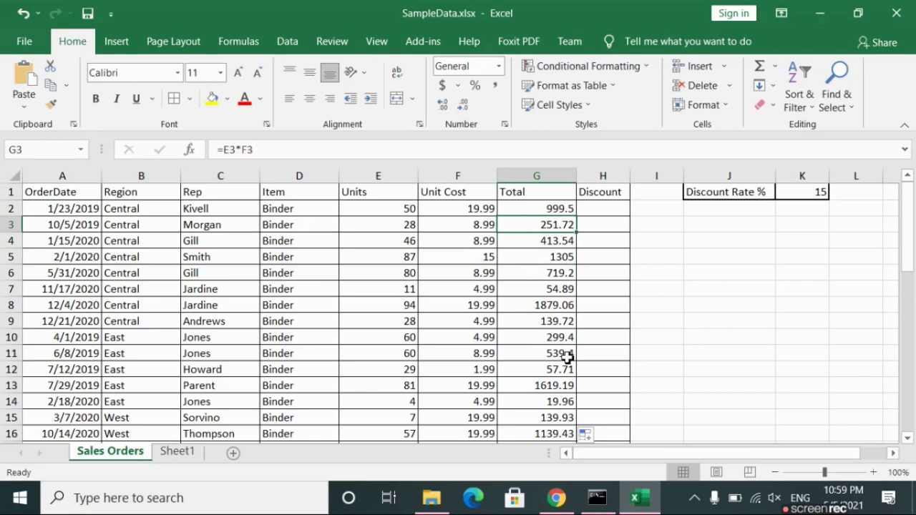
left_click(530, 358)
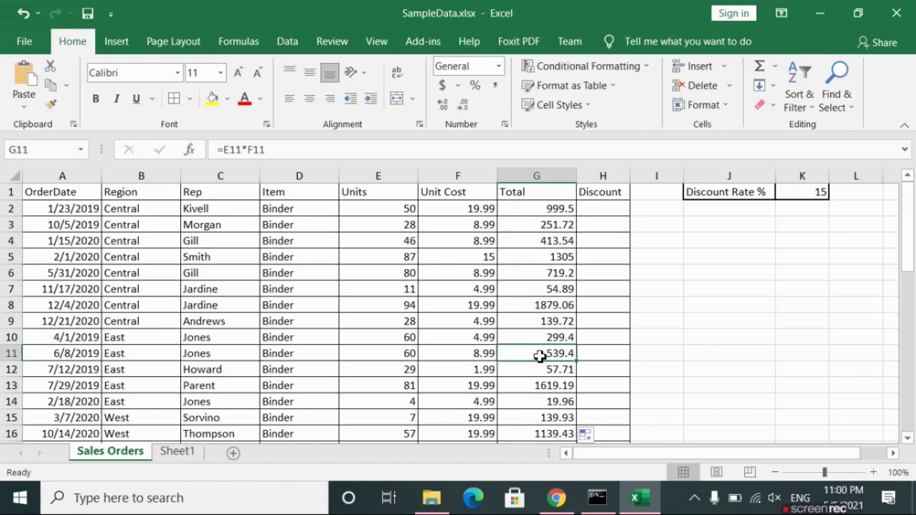
left_click(404, 353)
left_click(436, 353)
left_click(519, 356)
left_click(388, 358)
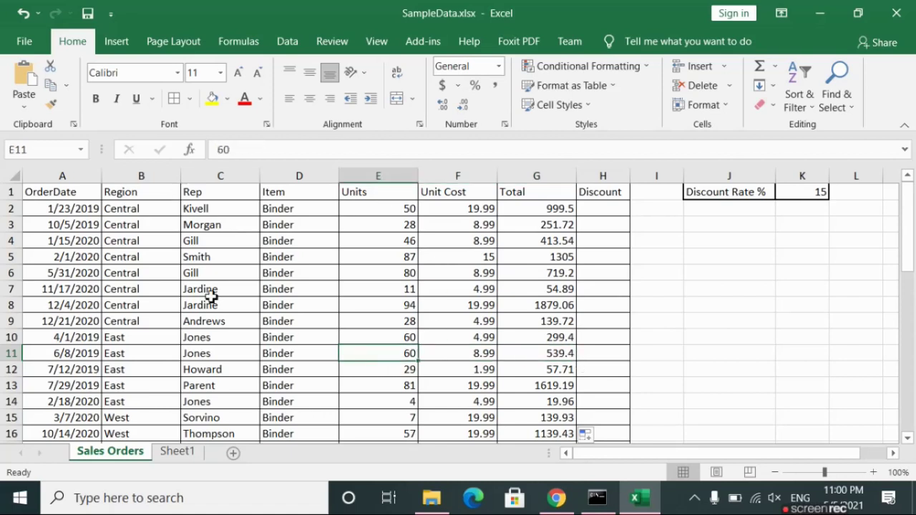
left_click(489, 358)
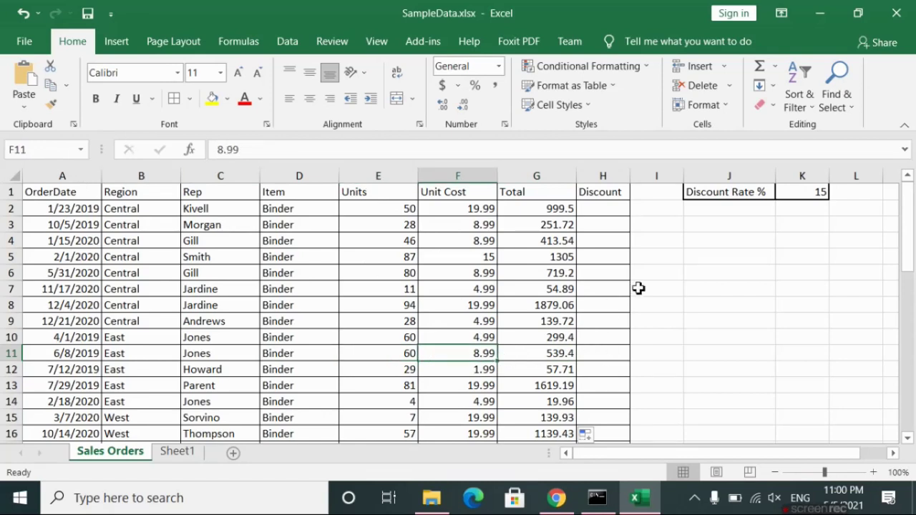
left_click(557, 207)
left_click(550, 223)
left_click(548, 251)
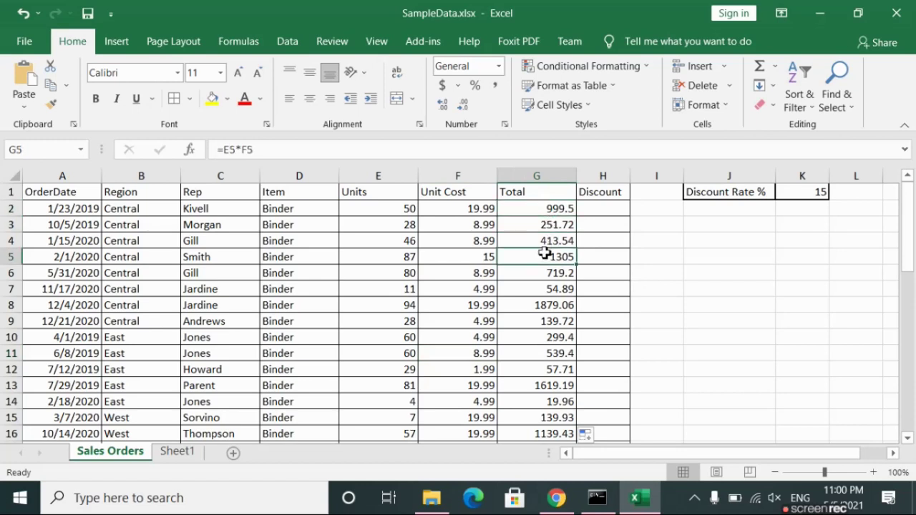
left_click(548, 240)
left_click(558, 257)
left_click(557, 286)
Enter the formula =G2*K1 in H2 to multiply the first order's Total by the Discount Rate
left_click(610, 212)
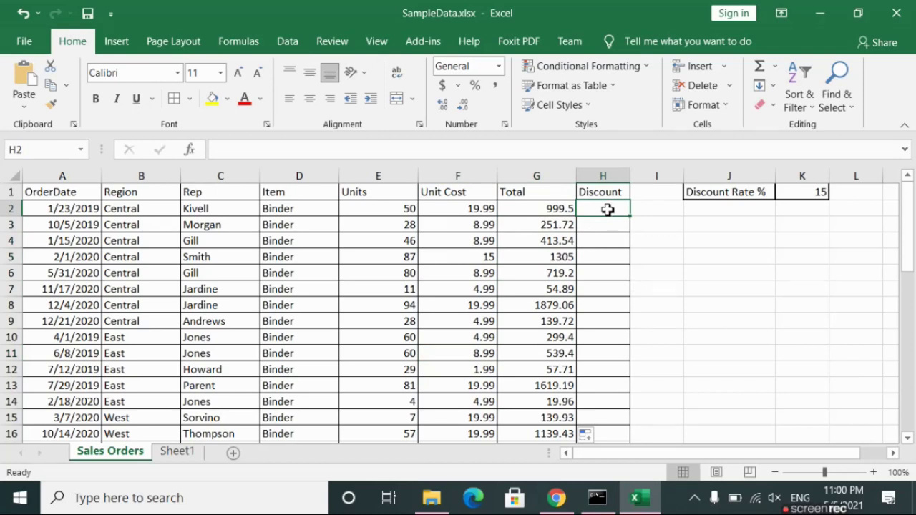
left_click(799, 191)
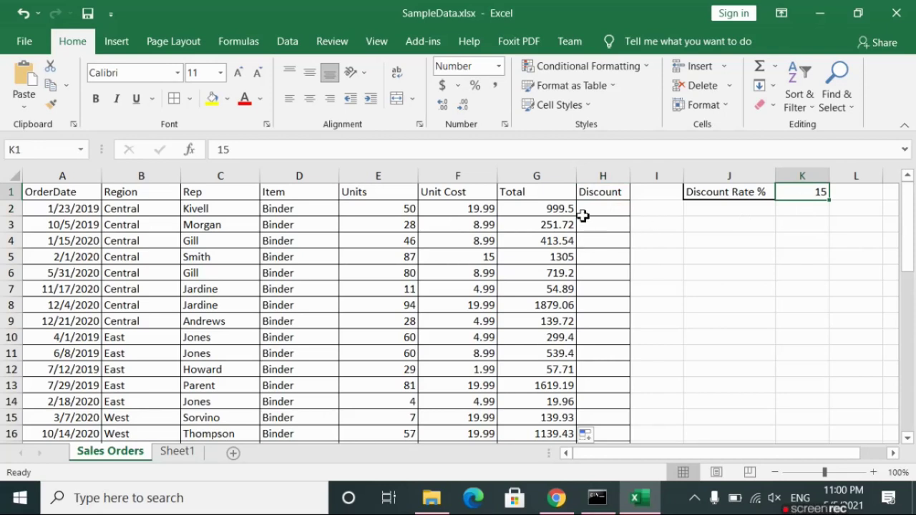
left_click(537, 208)
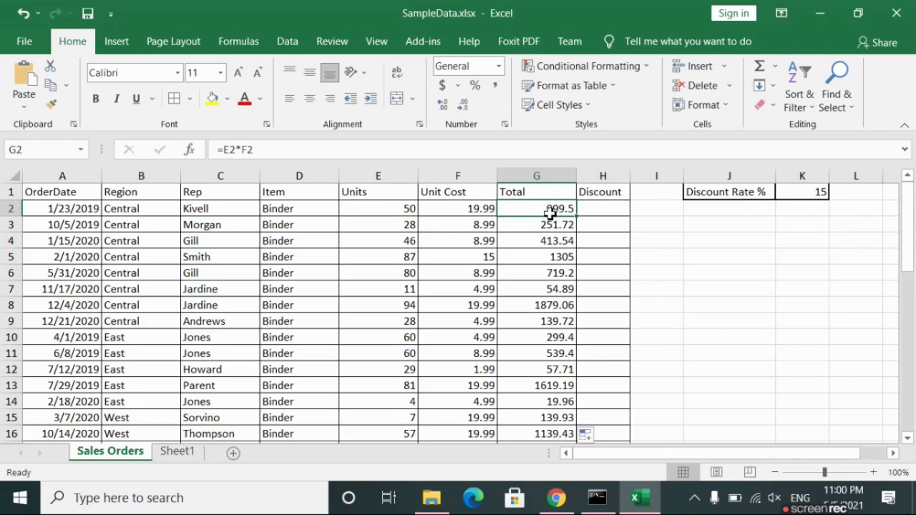
left_click(607, 215)
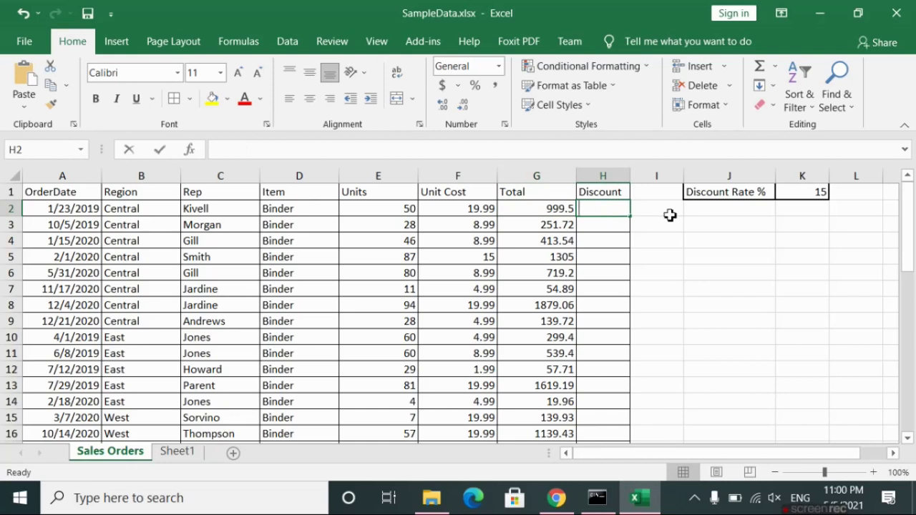
type("=")
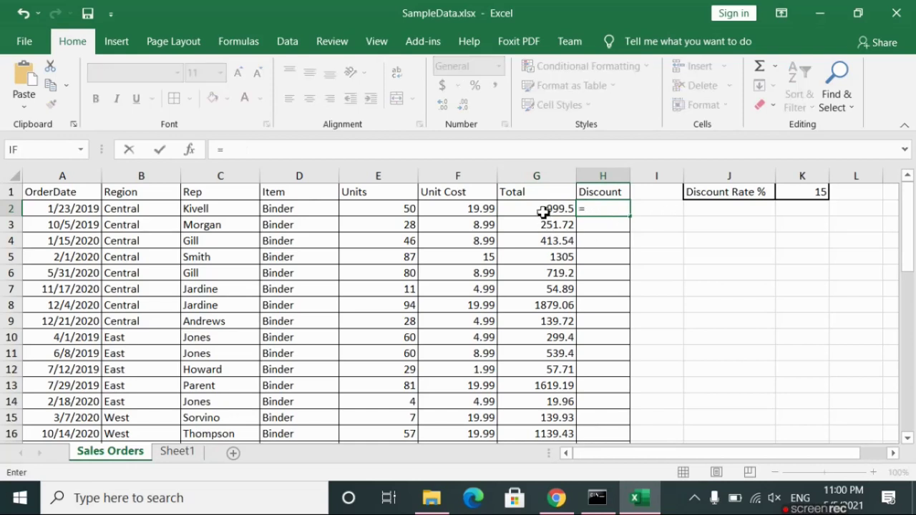
left_click(544, 211)
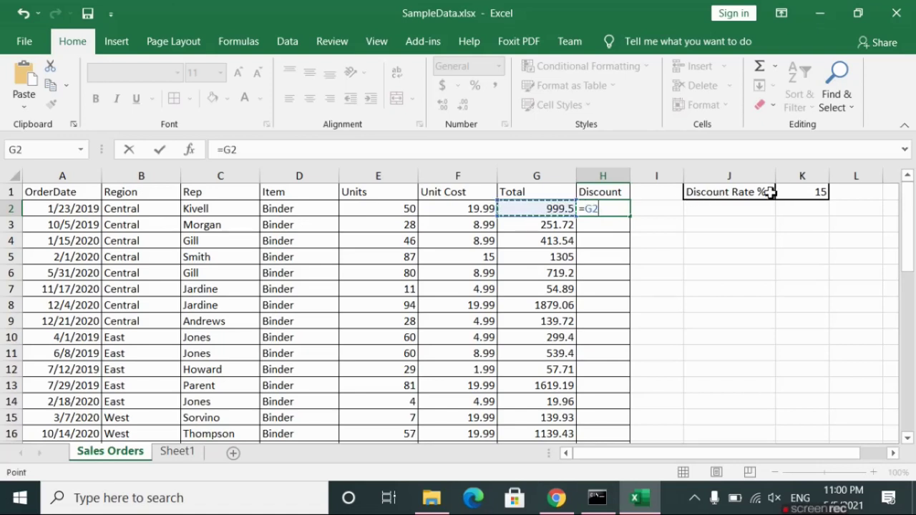
type("8")
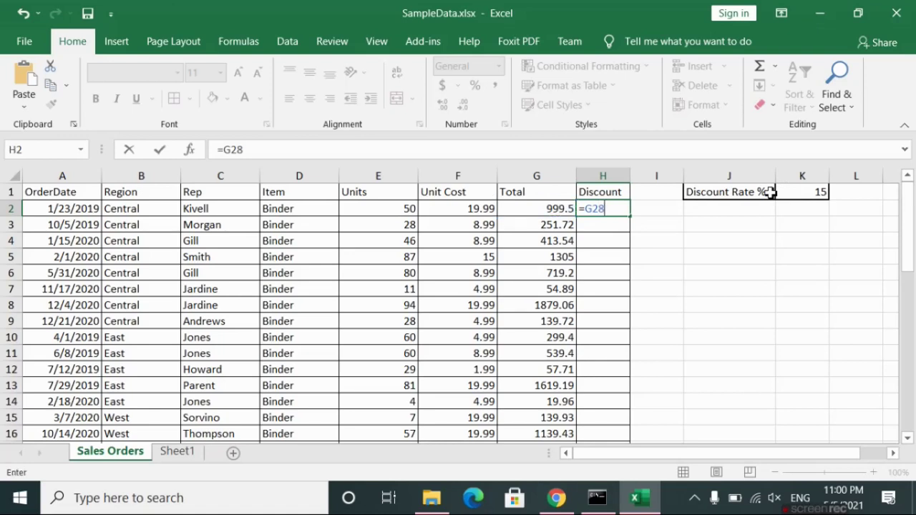
key("BackSpace")
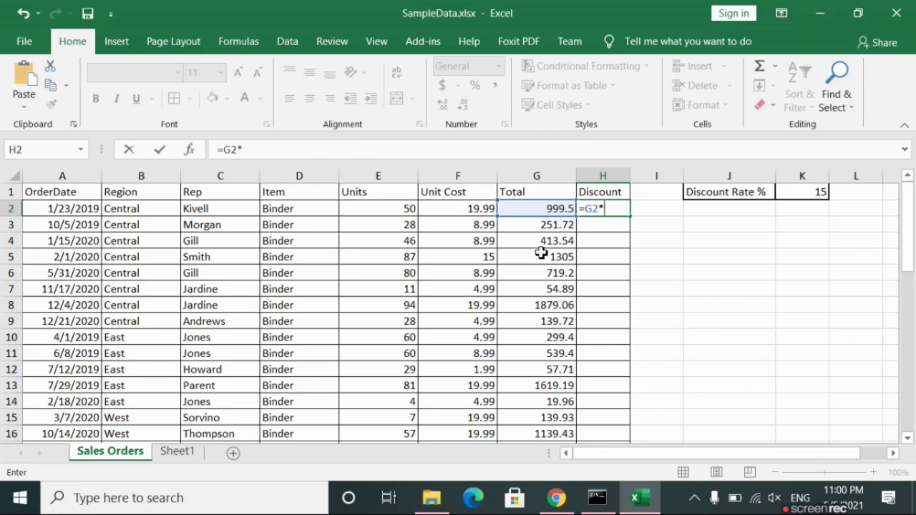
left_click(799, 192)
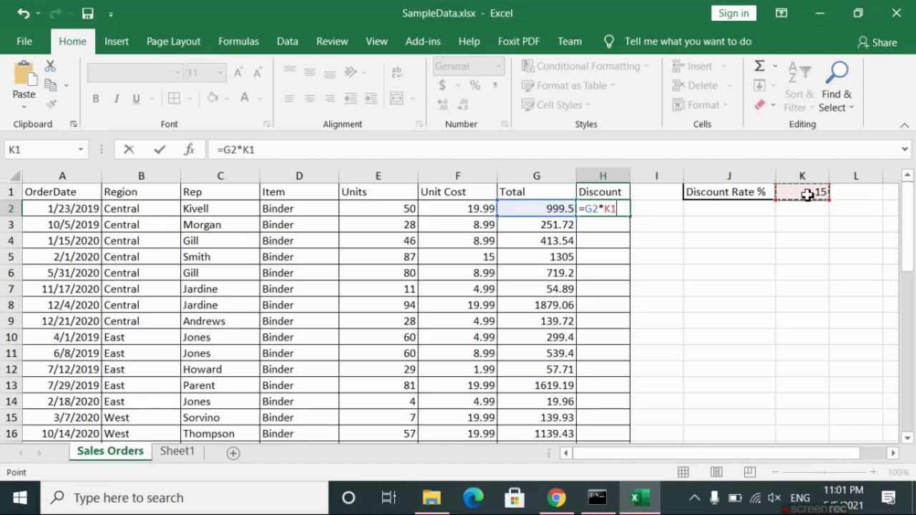
key("Return")
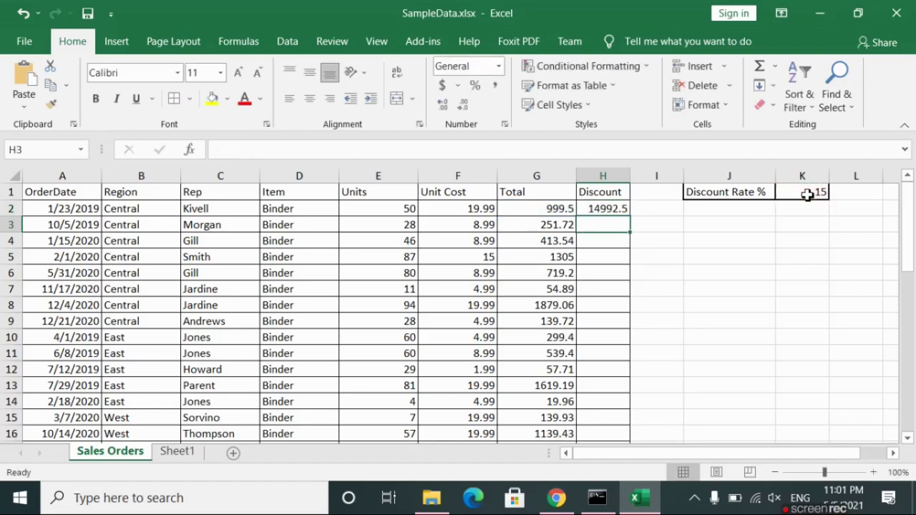
Extend the Discount formula in H2 to =G2*K1/100 so the rate is treated as a percentage
left_click(608, 208)
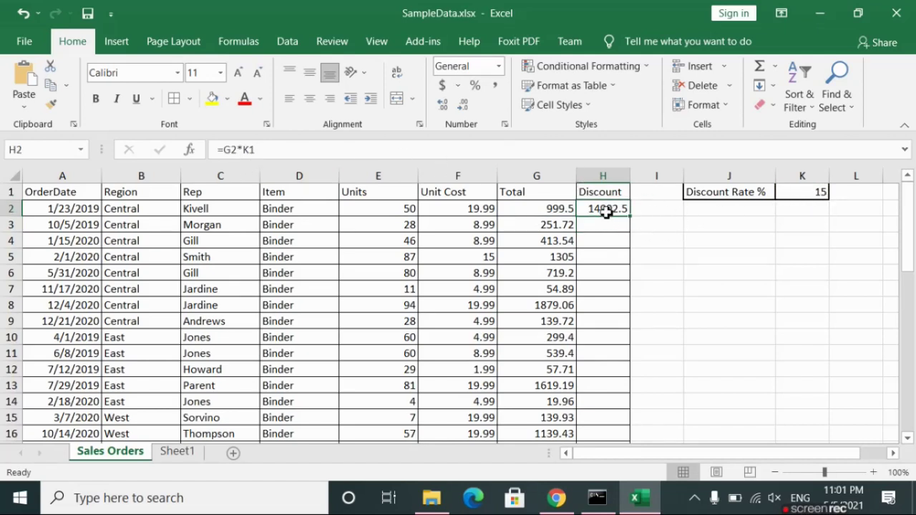
left_click(272, 150)
type("/")
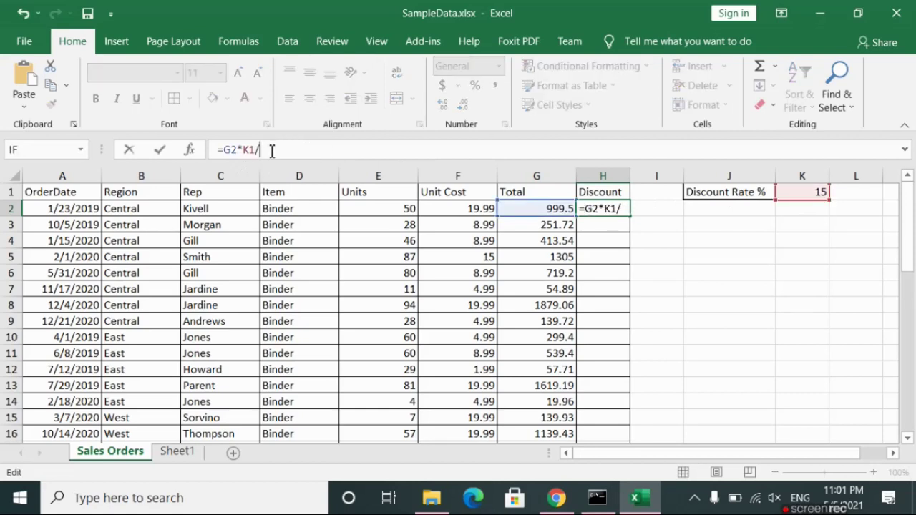
type("100")
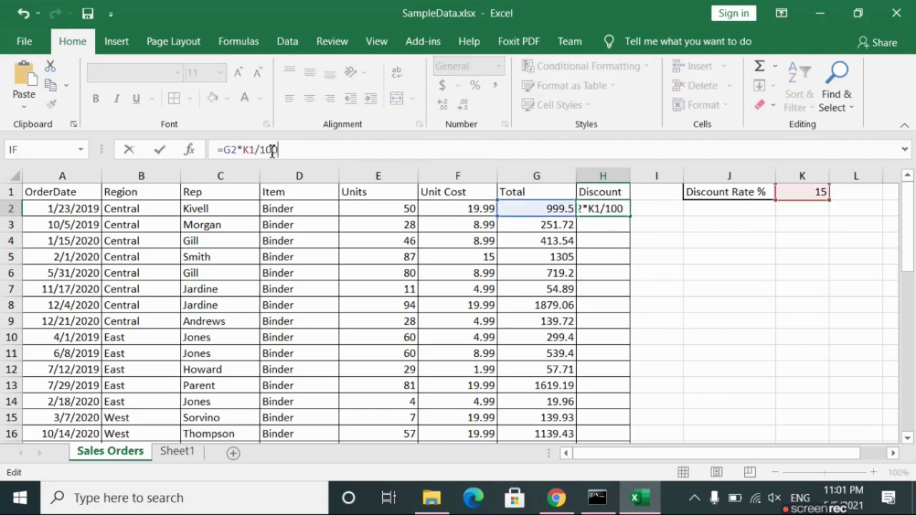
key("Return")
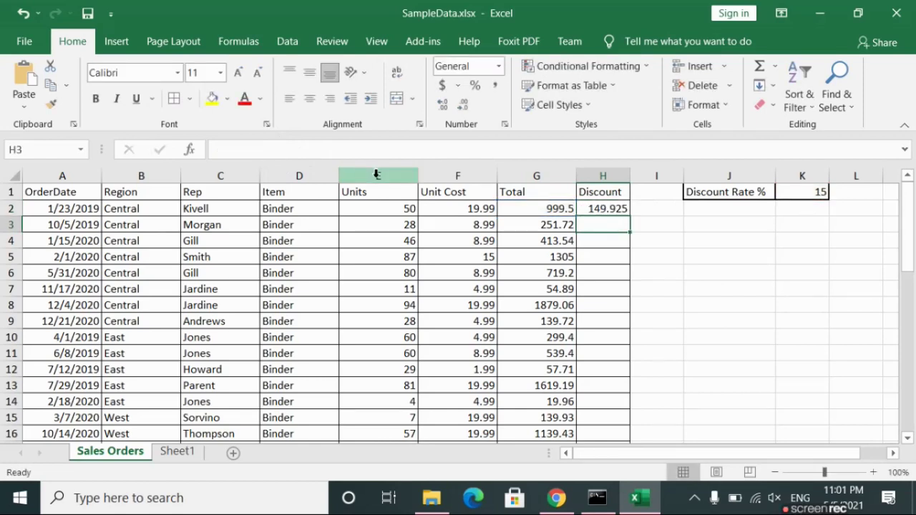
Reduce the Discount value in H2 to two decimal places
left_click(603, 209)
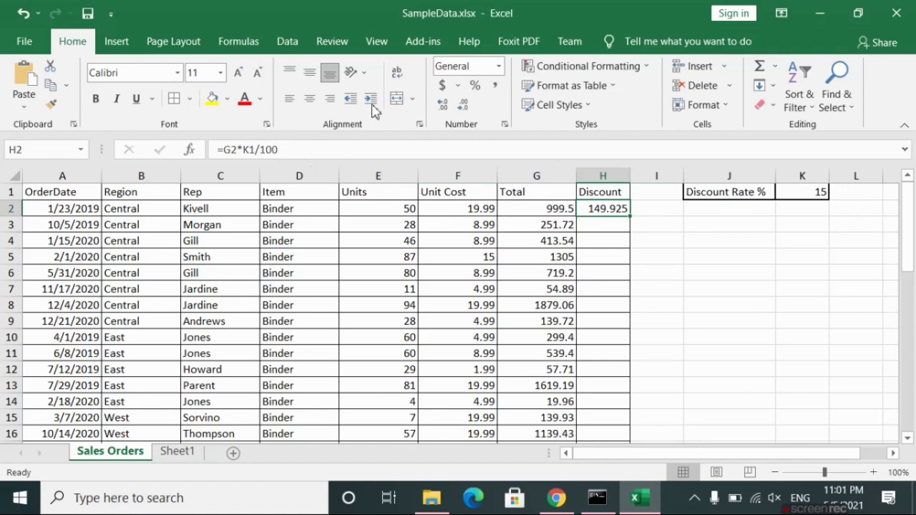
left_click(470, 109)
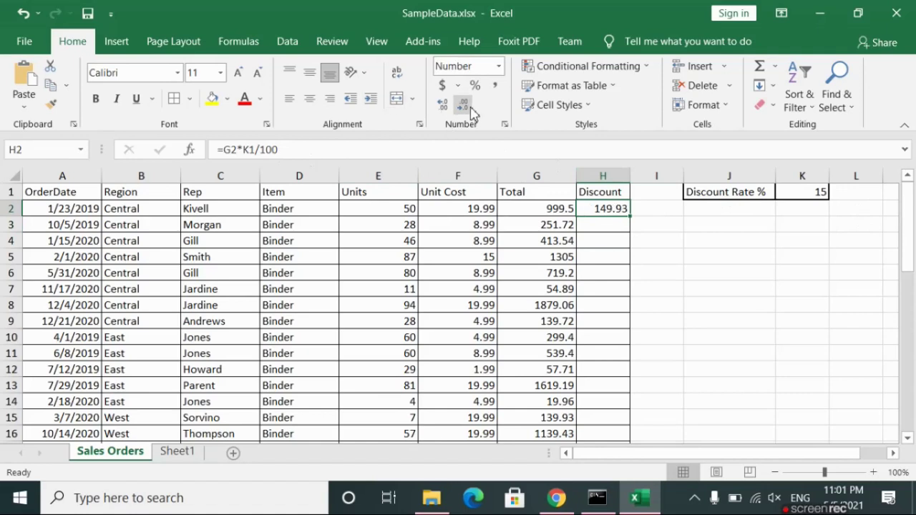
left_click(625, 229)
left_click(620, 209)
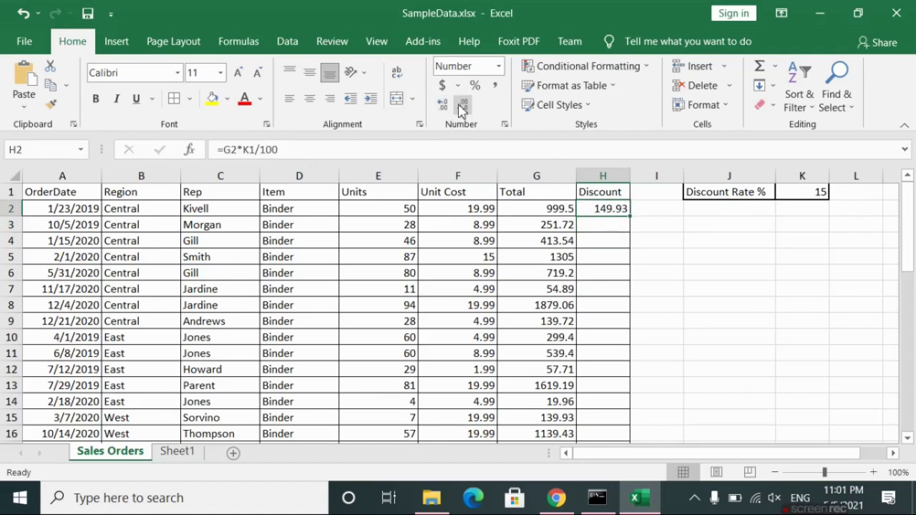
left_click(605, 228)
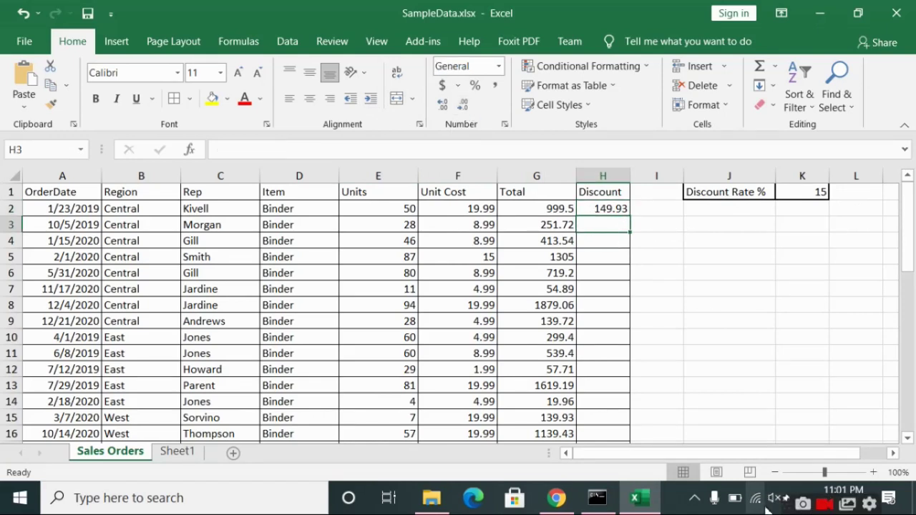
Fill the Discount formula from H2 down to H3 and compare the copied references with G3, K1 and K2
left_click(614, 208)
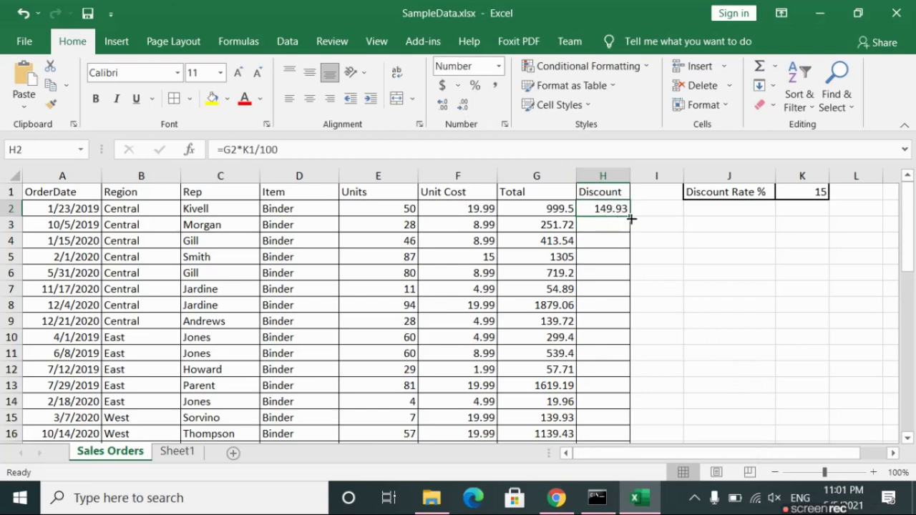
left_click_drag(632, 219, 636, 232)
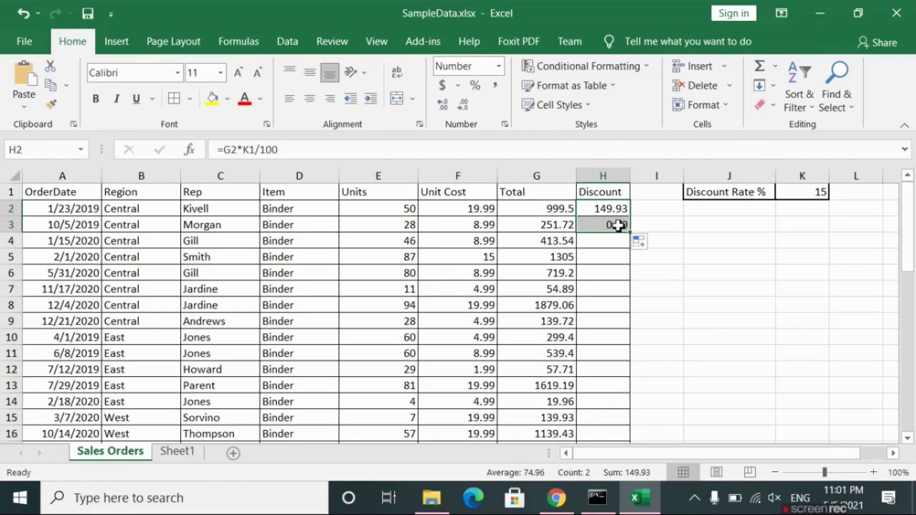
left_click(618, 225)
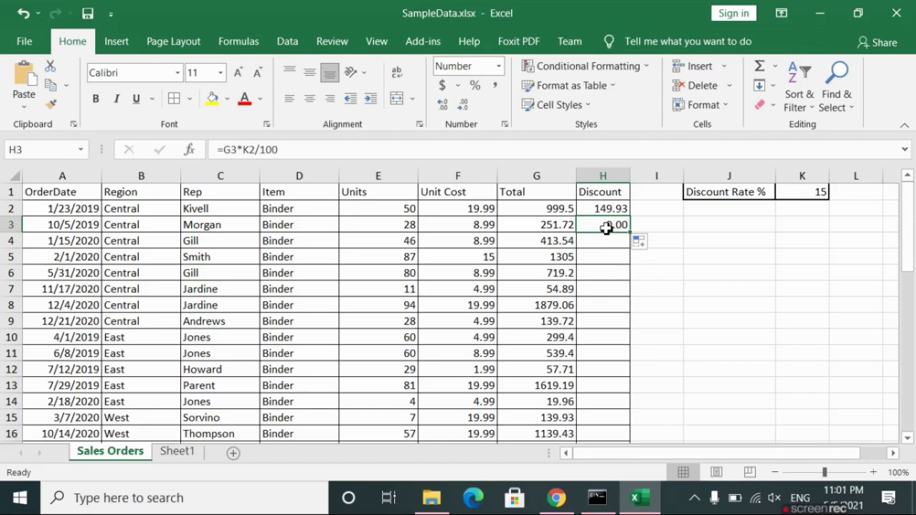
left_click(546, 226)
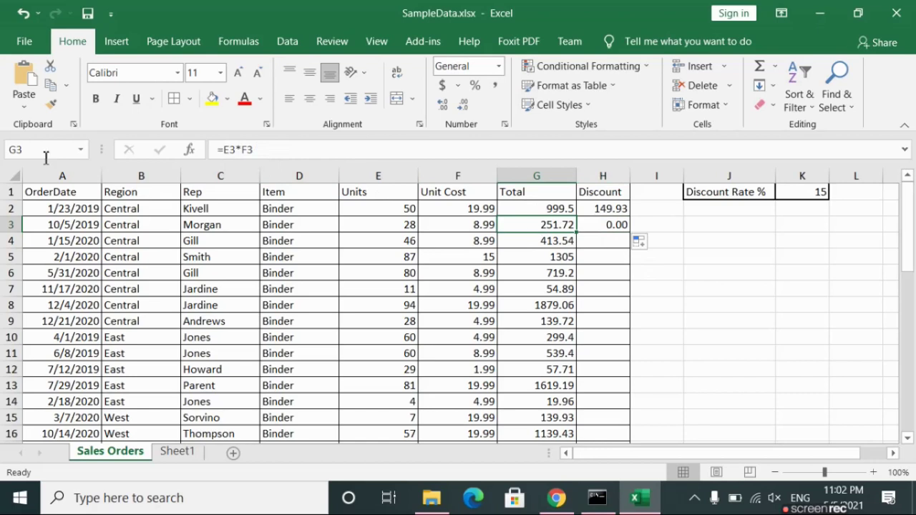
left_click(605, 228)
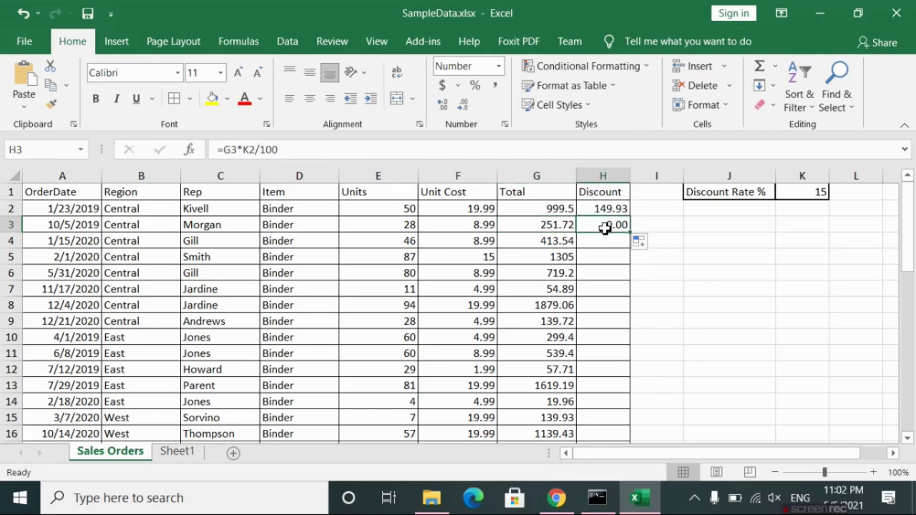
left_click(812, 198)
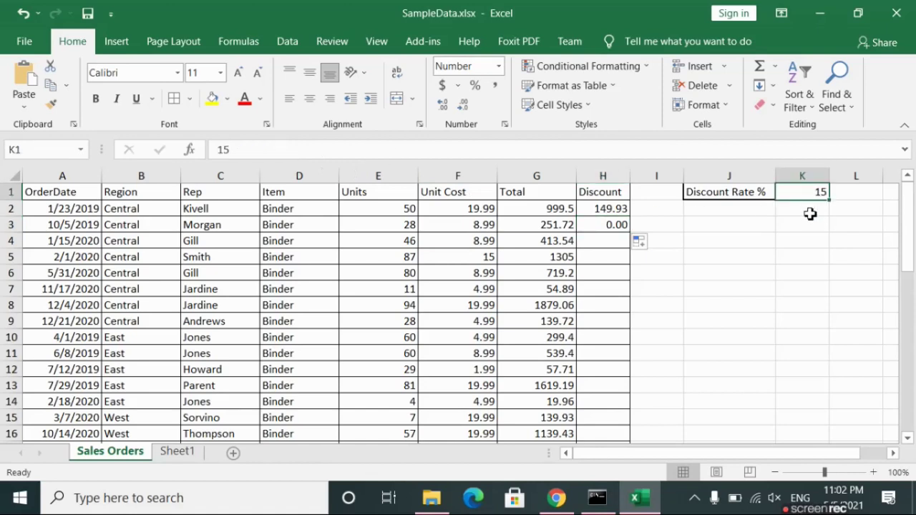
left_click(809, 215)
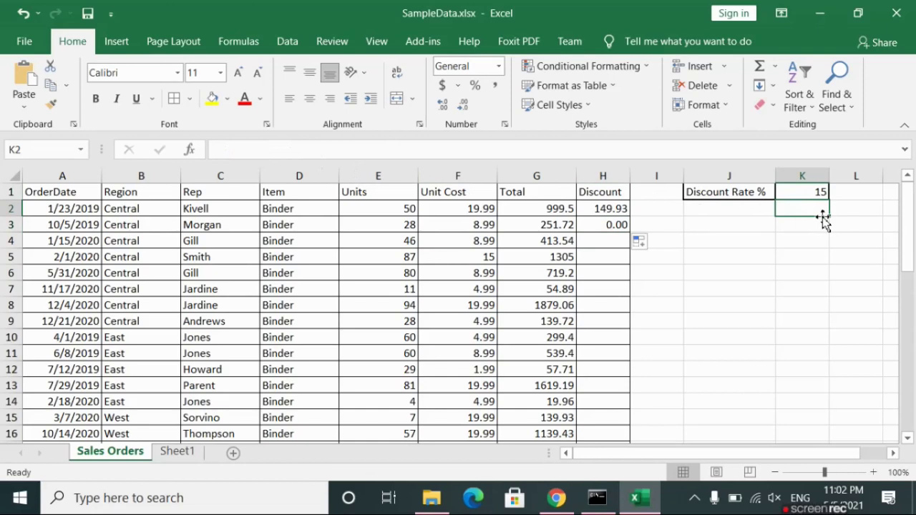
left_click(591, 224)
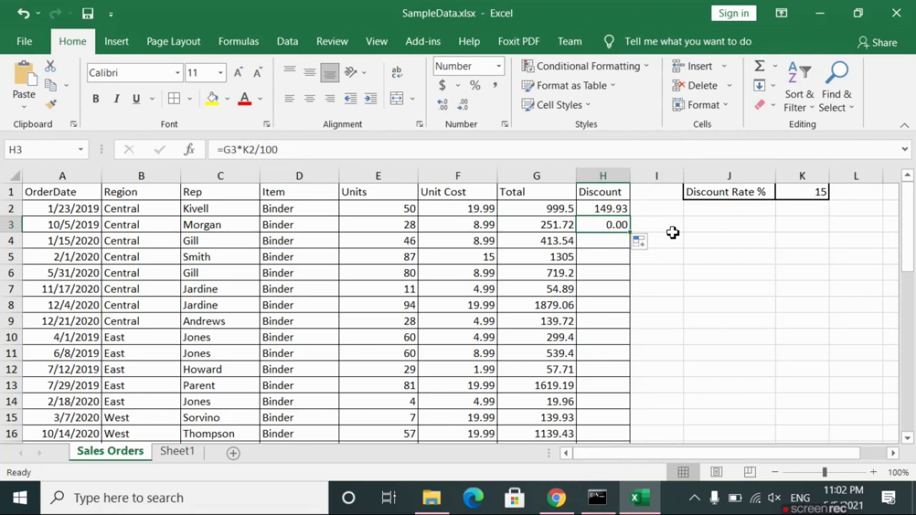
left_click(673, 233)
Enter 15 in K2 as a test rate and check the copied Discount formula in H3 against G3
left_click(792, 208)
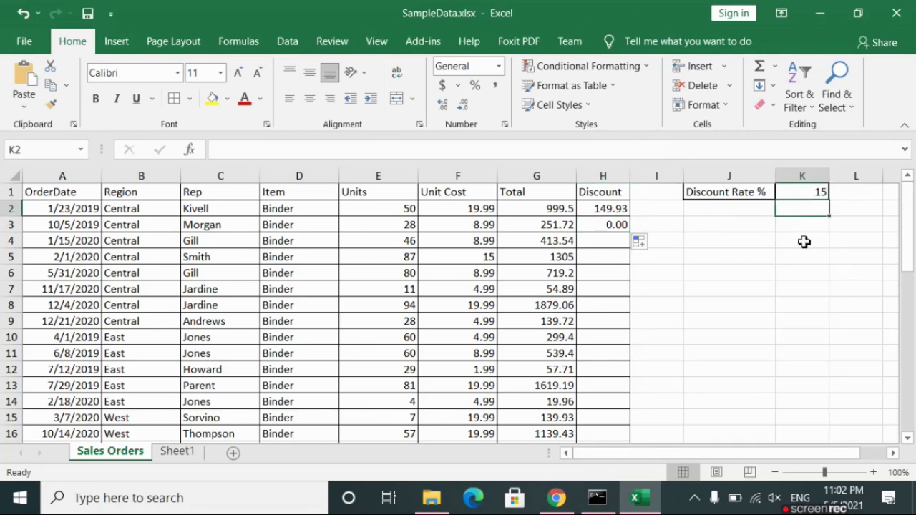
type("15")
key("Return")
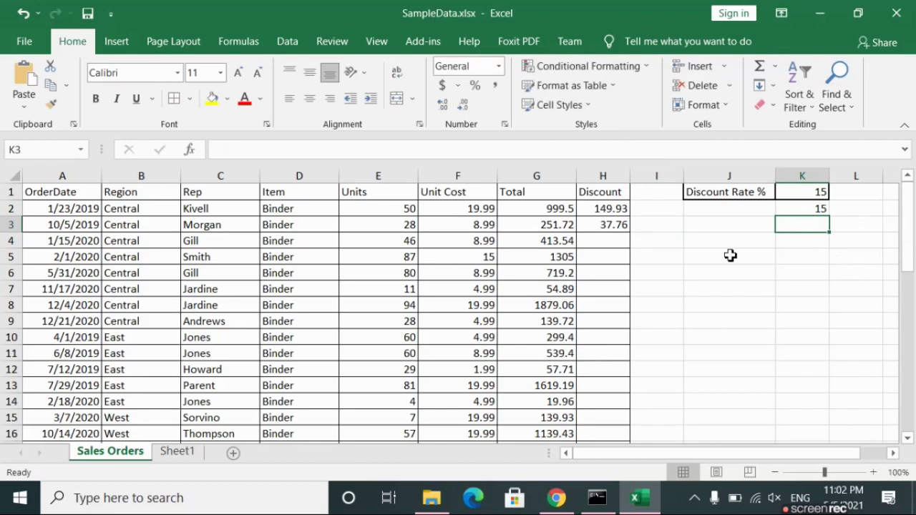
left_click(588, 225)
left_click(533, 224)
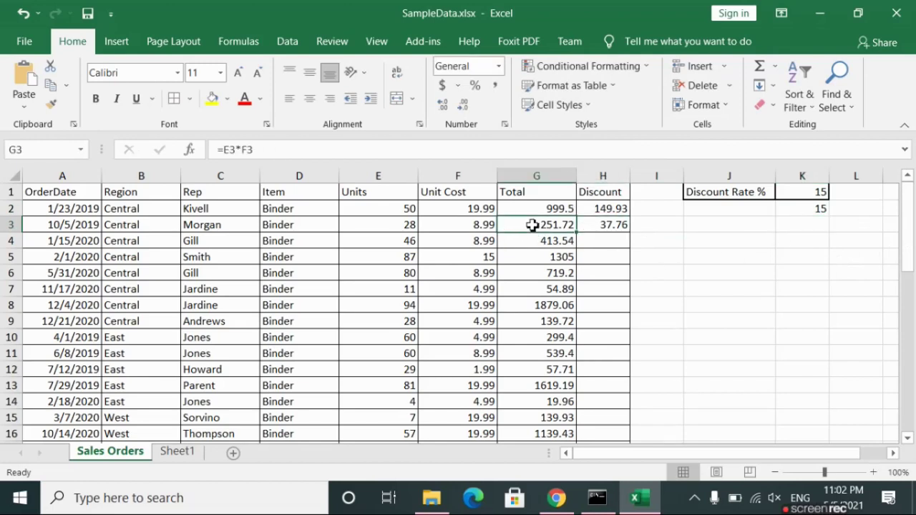
Clear the test rate from K2 and the copied Discount formula from H3
left_click(807, 209)
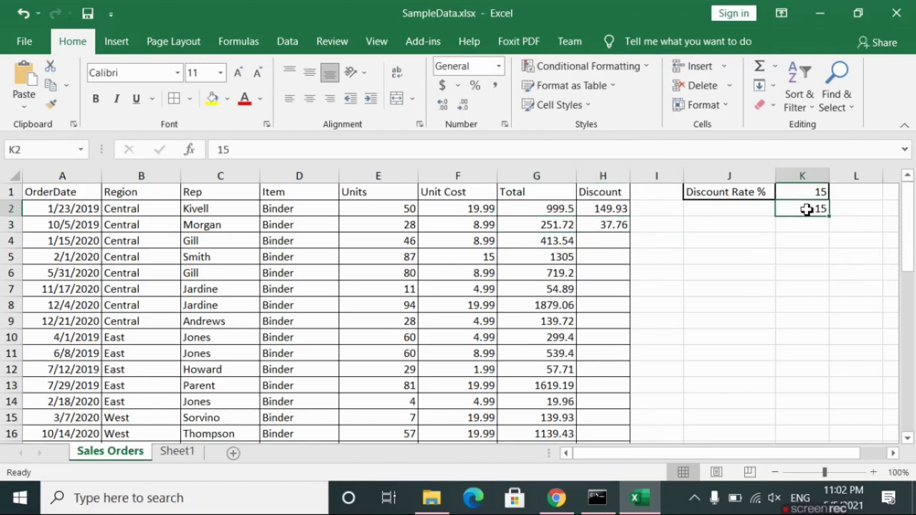
key("Delete")
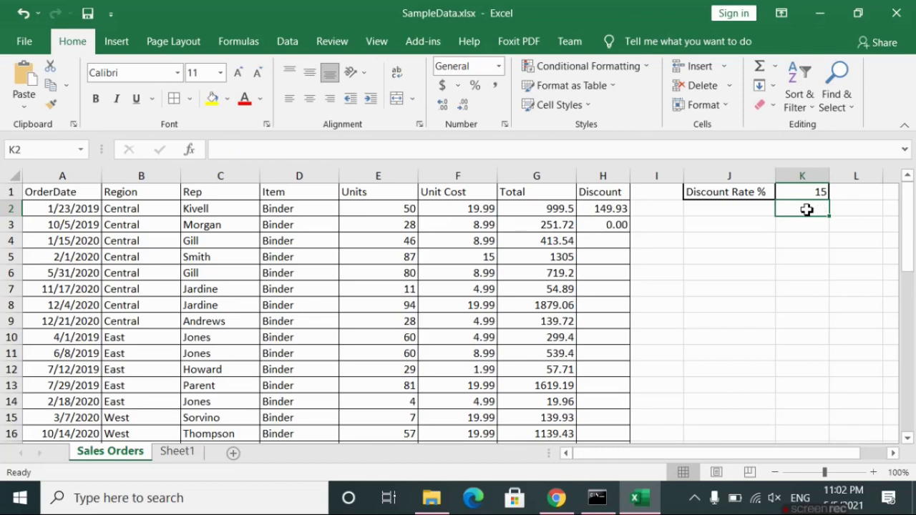
left_click(805, 192)
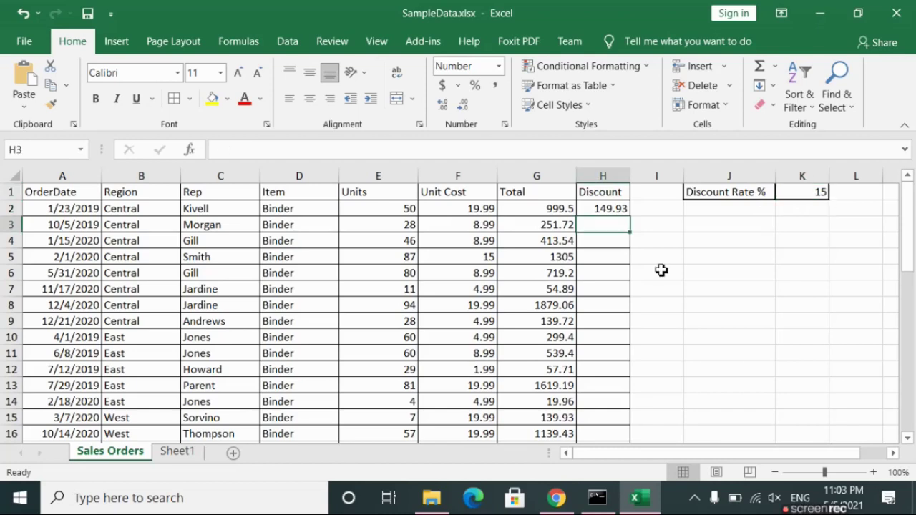
left_click(661, 271)
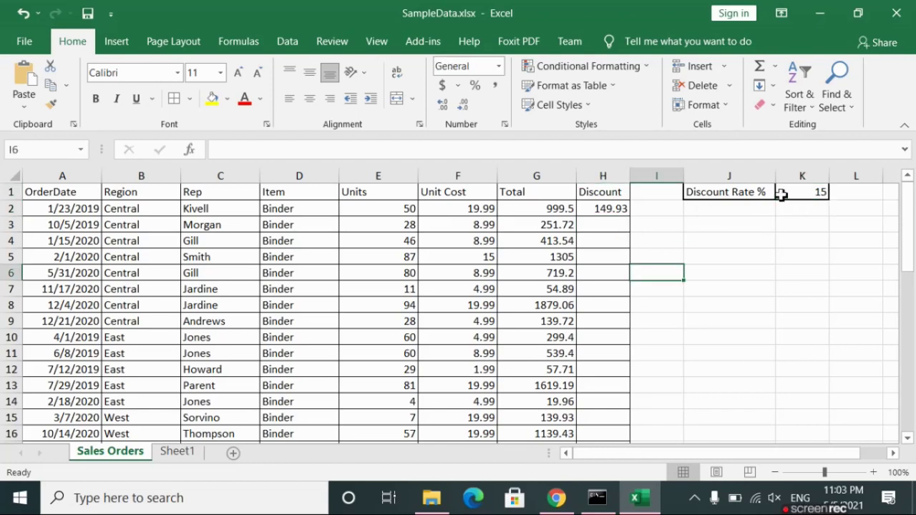
Review the G2 and K1 references in the Discount formula of H2
left_click(612, 210)
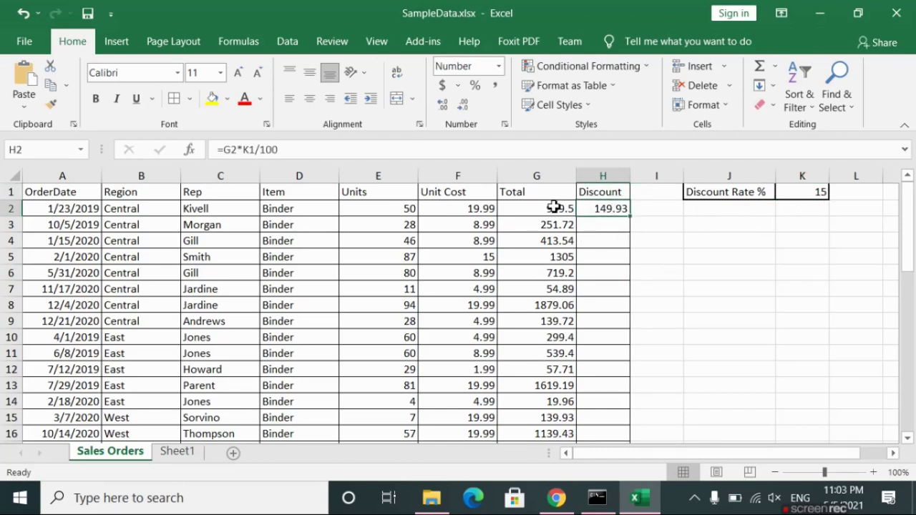
left_click(674, 224)
left_click(613, 211)
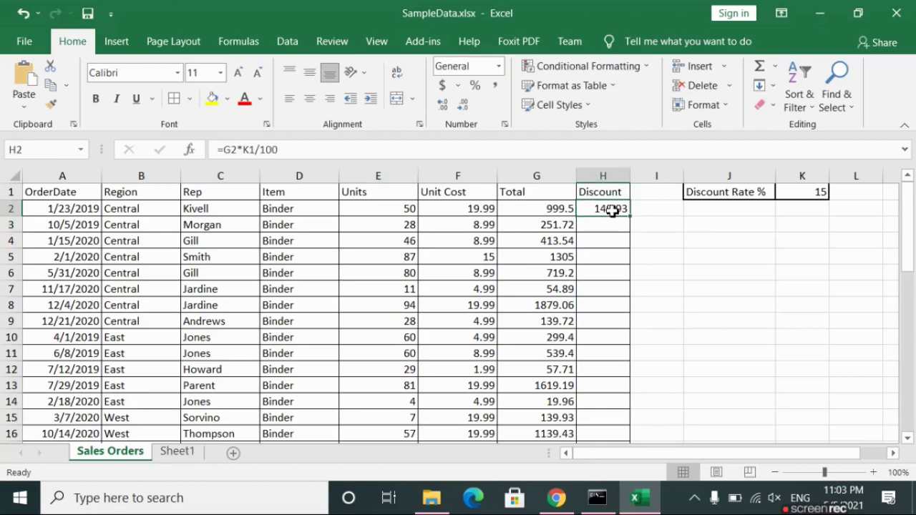
Change the K1 reference in the Discount formula of H2 to the absolute reference $K$1
left_click(245, 152)
left_click_drag(254, 153, 256, 153)
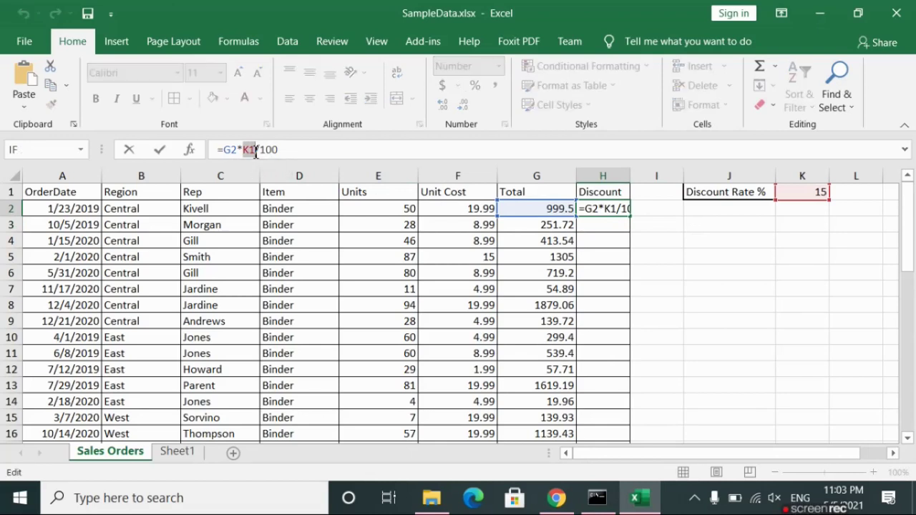
left_click(245, 150)
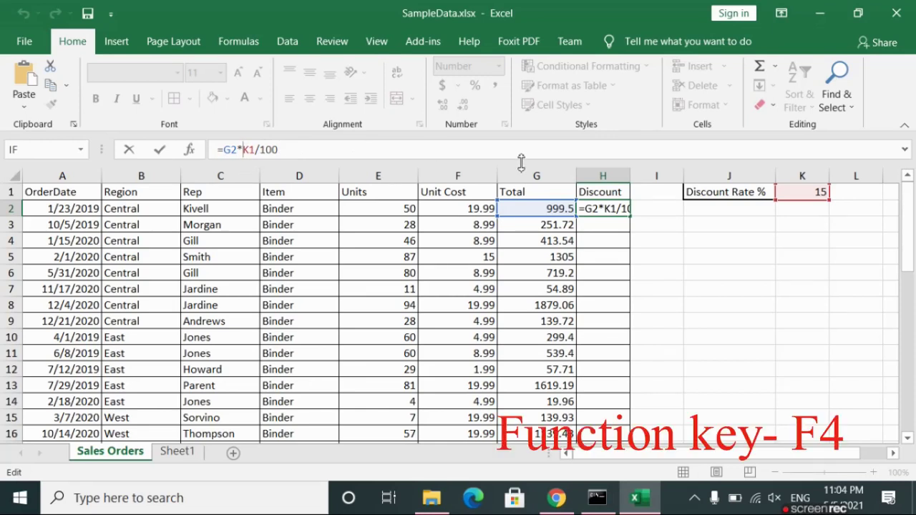
key("F4")
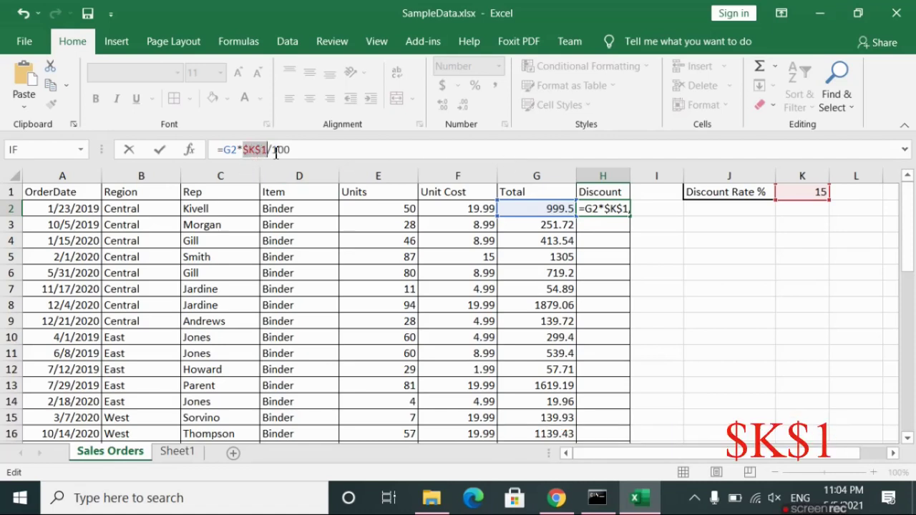
left_click(159, 154)
left_click(693, 236)
Fill the Discount formula from H2 down to H3 and check the copied references against K1
left_click(607, 209)
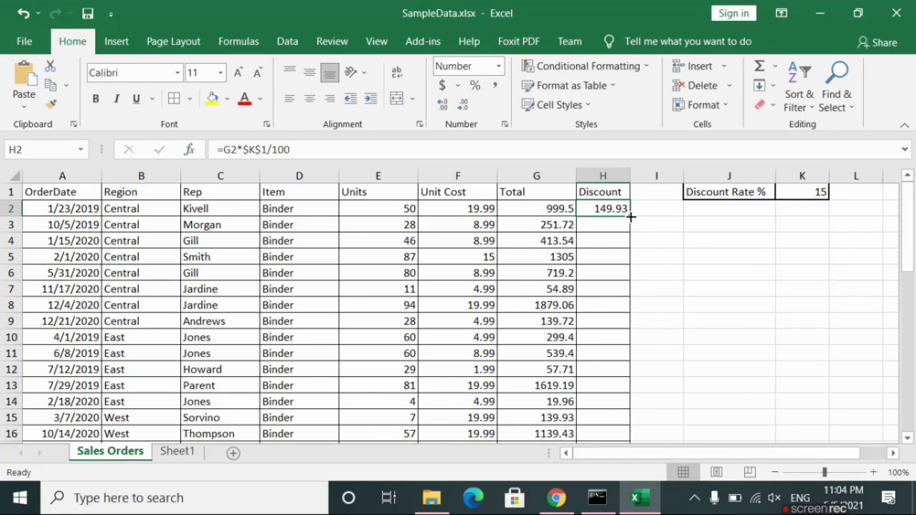
left_click_drag(631, 215, 632, 236)
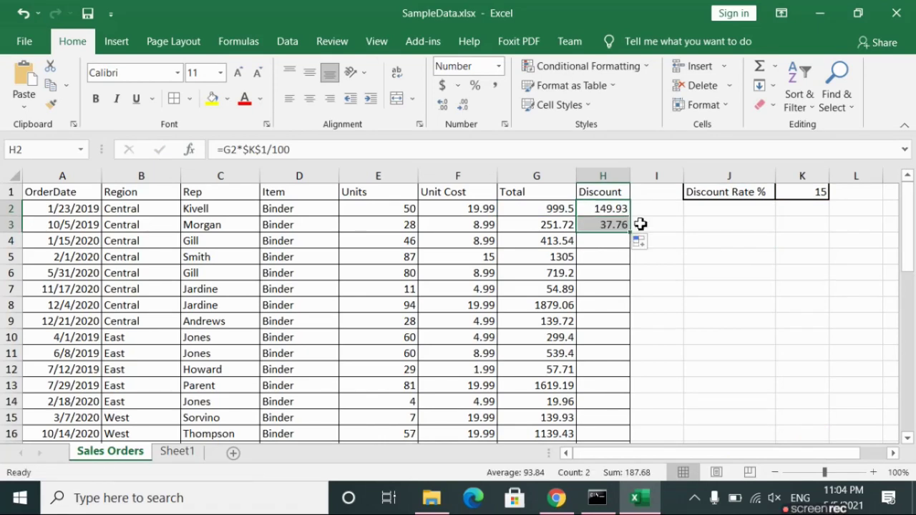
left_click(617, 224)
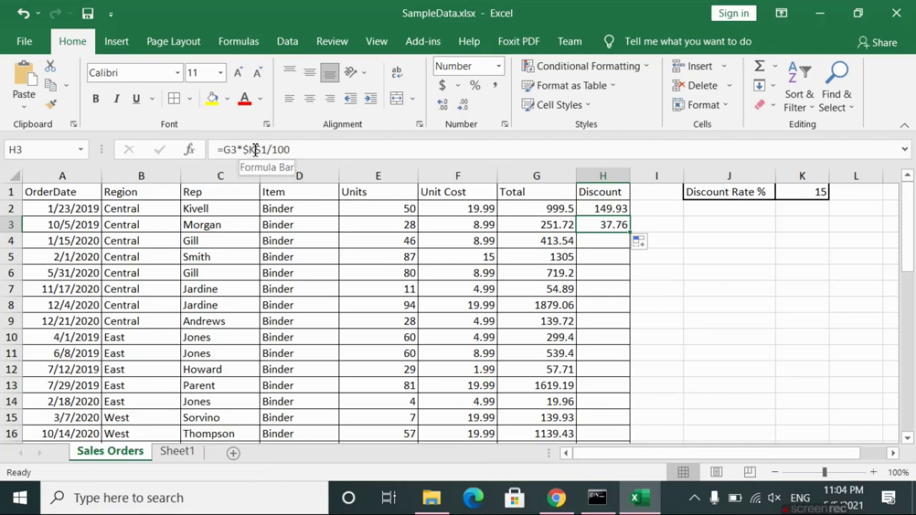
left_click(806, 194)
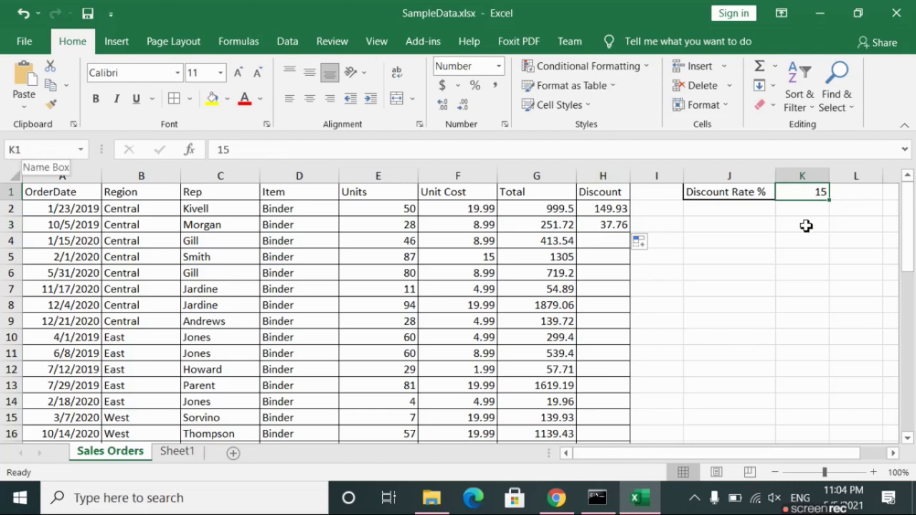
left_click(597, 224)
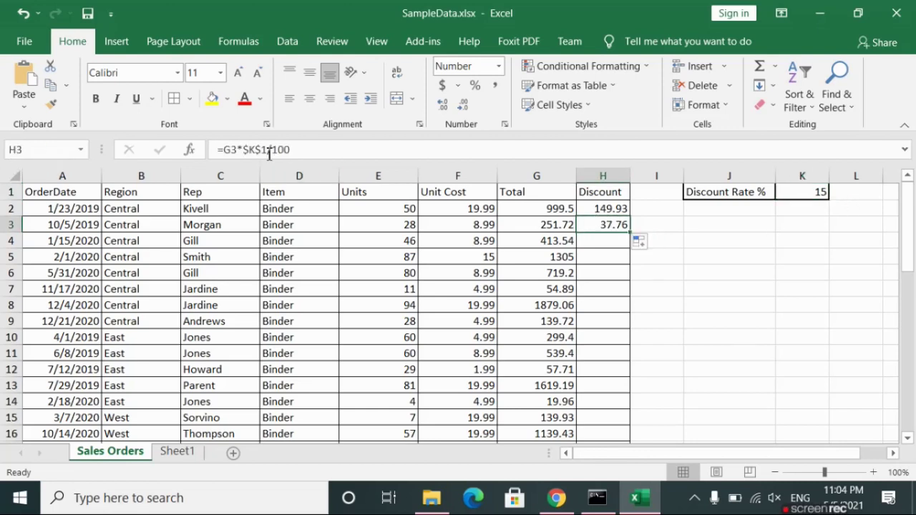
Fill the Discount formula from H3 down the rest of the column and compare the H2 and H3 references with K1
double_click(630, 232)
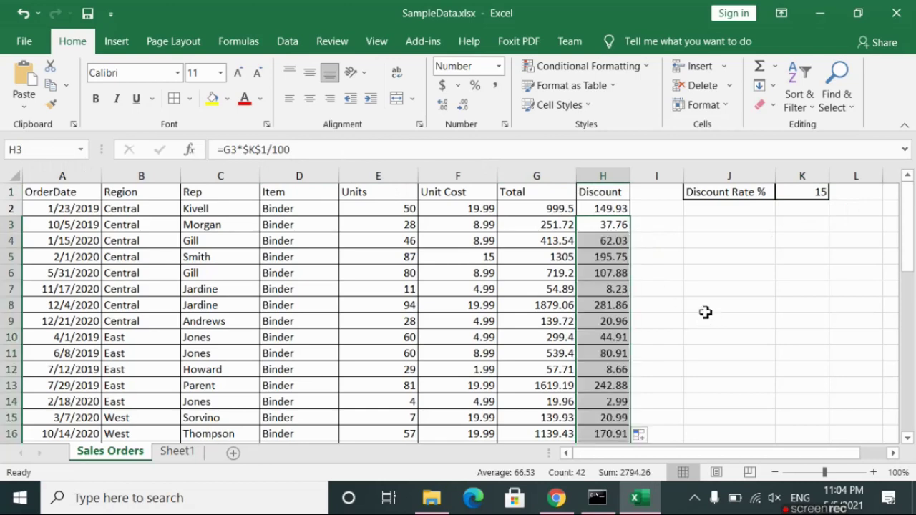
left_click(609, 210)
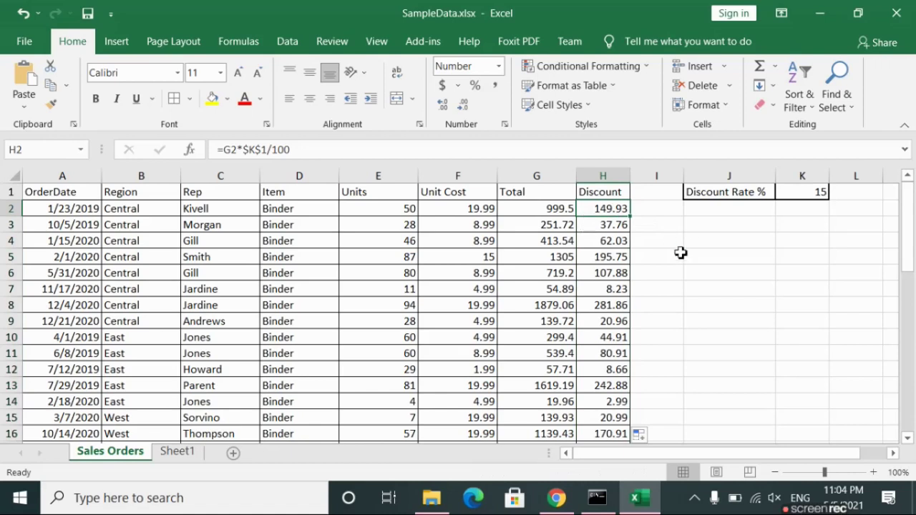
scroll(681, 253, "down", 3)
scroll(681, 253, "up", 3)
left_click(604, 227)
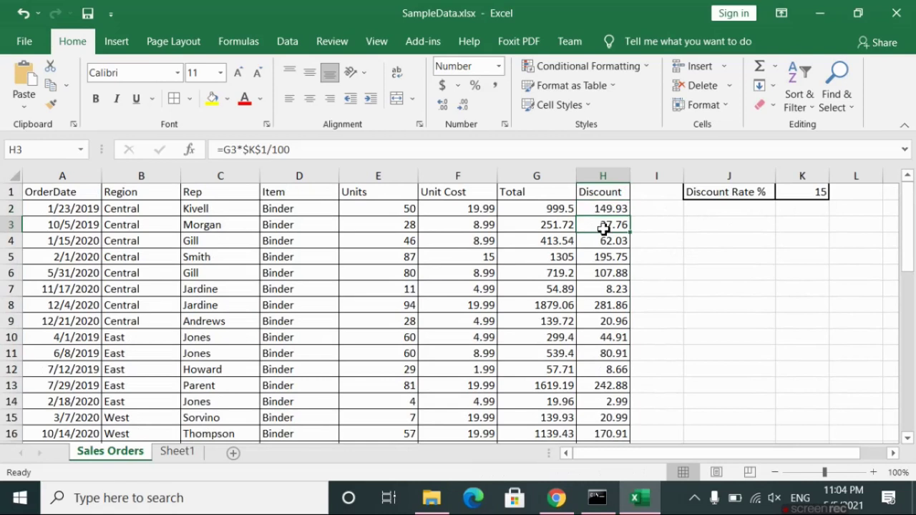
left_click(602, 207)
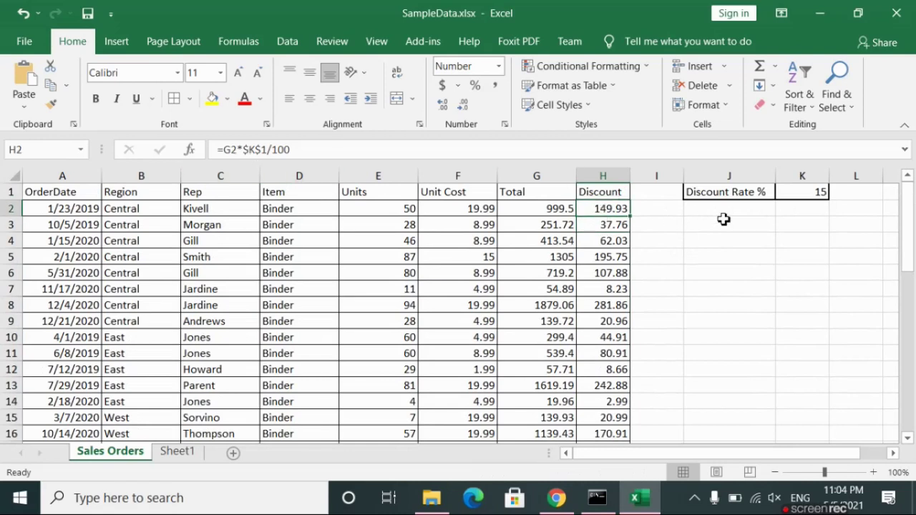
left_click(802, 194)
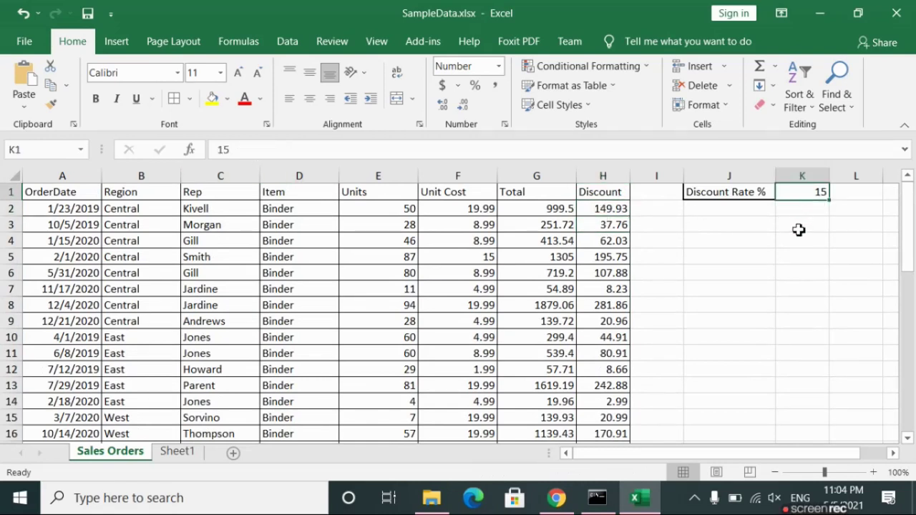
Retype the discount rate reference in the H2 formula manually as $k$1
left_click(614, 209)
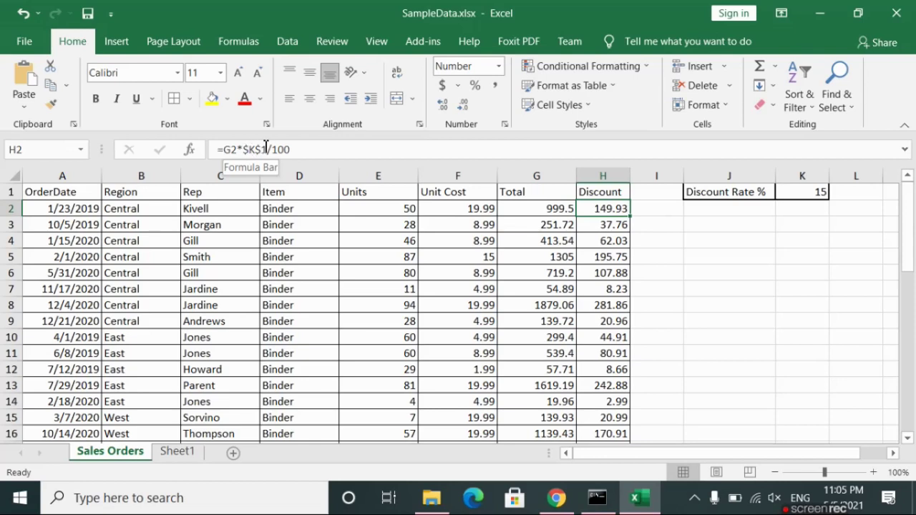
left_click(267, 148)
key("BackSpace")
key("BackSpace")
key("BackSpace")
key("BackSpace")
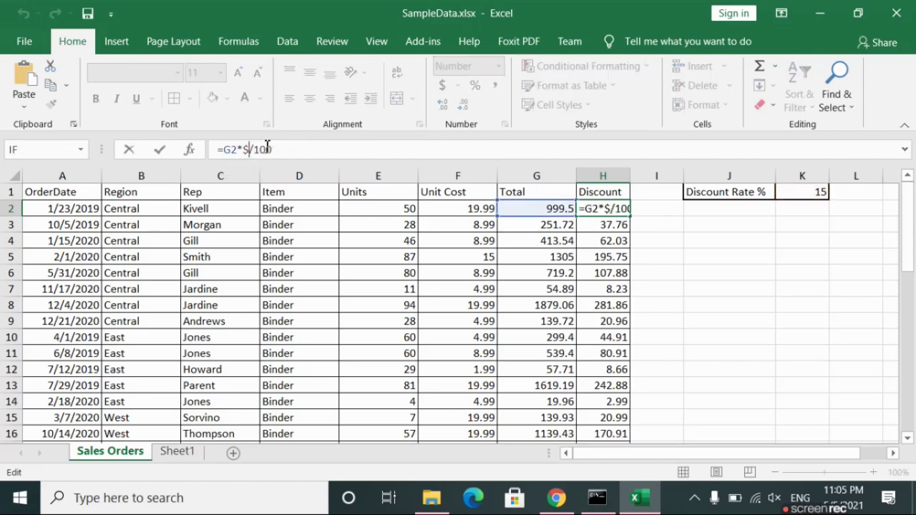
type("$k$1")
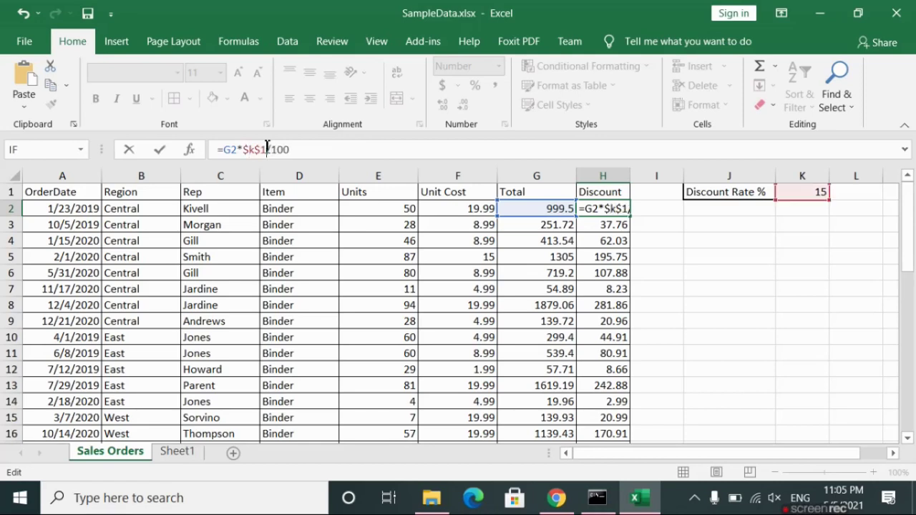
key("Return")
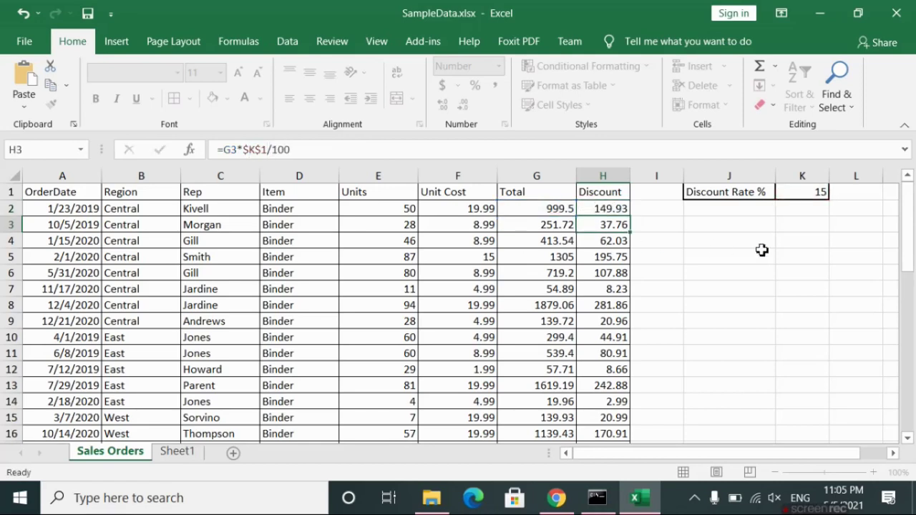
Fill the Discount formula from H2 down the whole column and review the filled rows
left_click(617, 208)
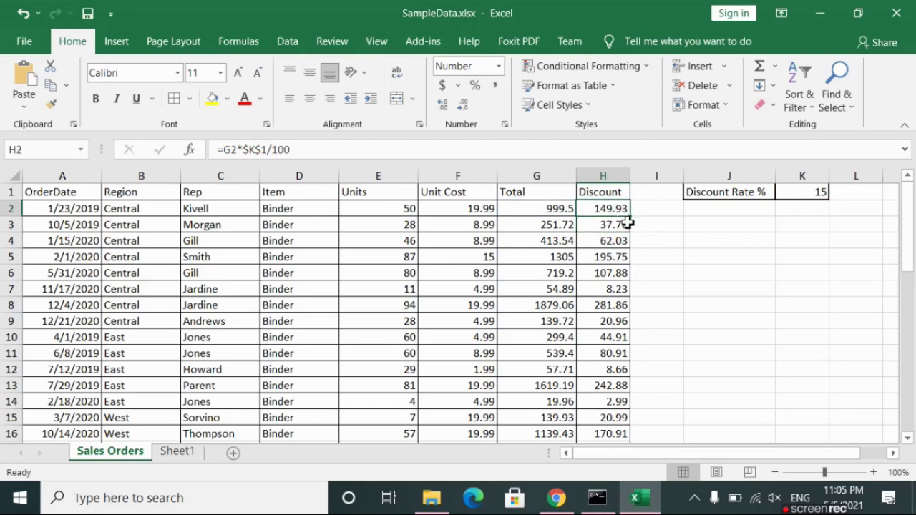
double_click(630, 217)
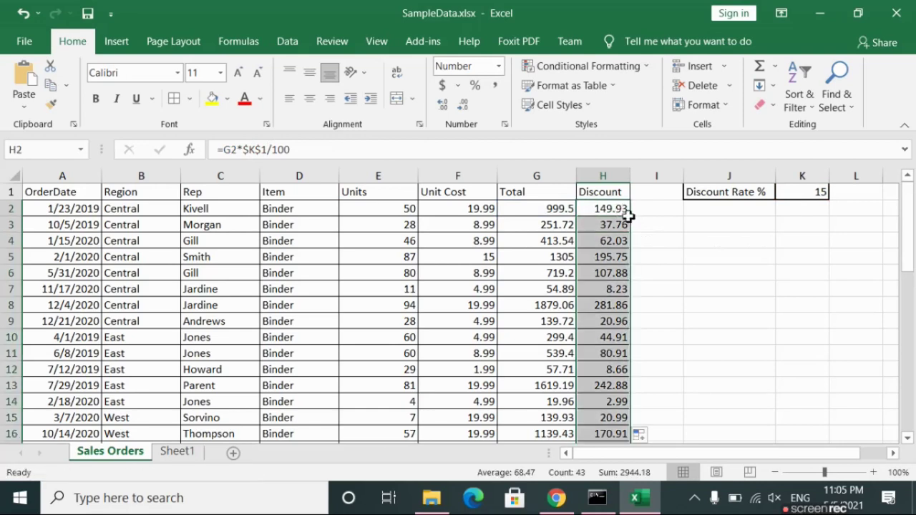
left_click(688, 274)
scroll(609, 330, "down", 1)
scroll(609, 330, "down", 5)
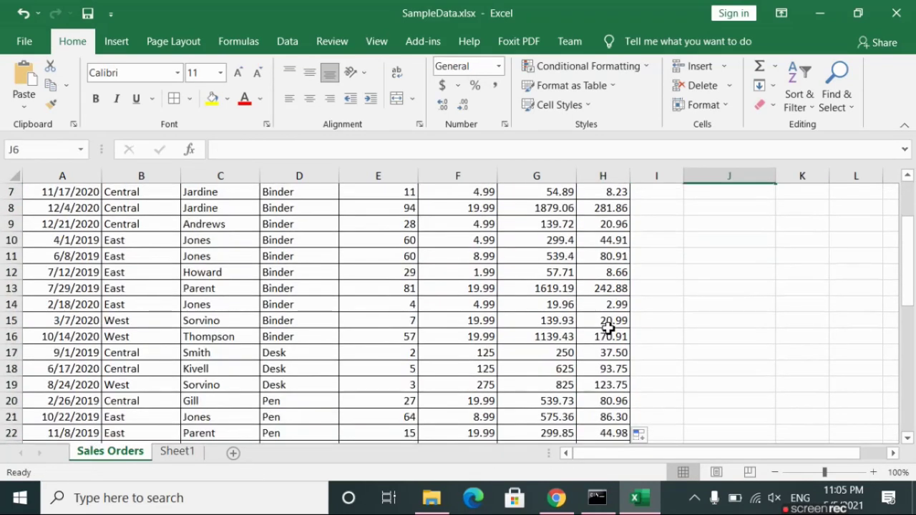
scroll(609, 326, "up", 5)
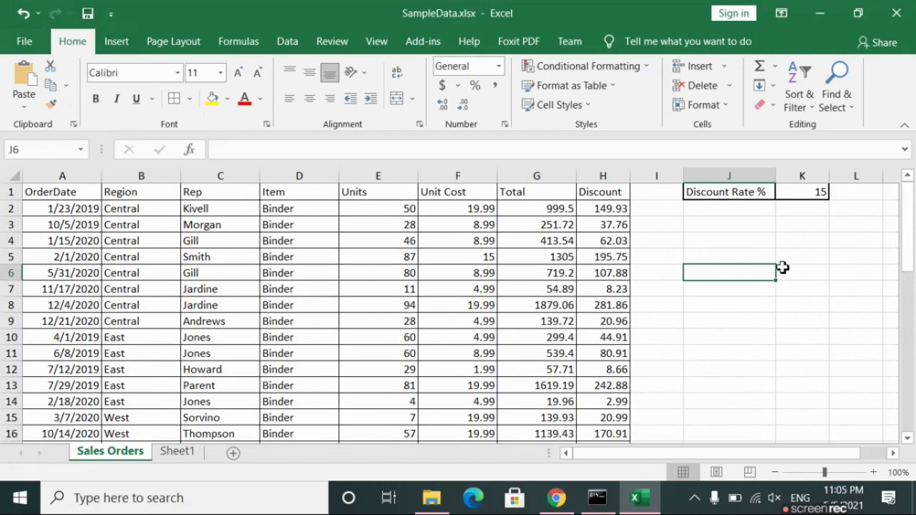
left_click(820, 256)
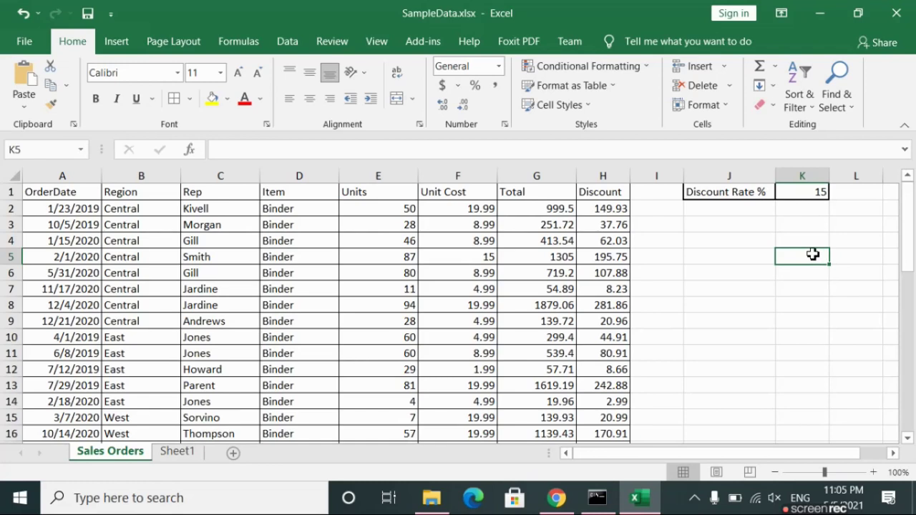
left_click(603, 209)
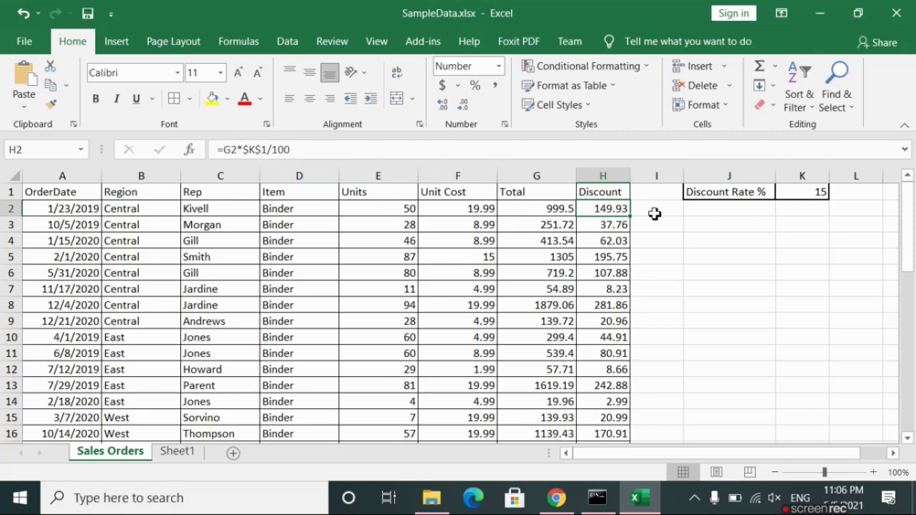
left_click(717, 228)
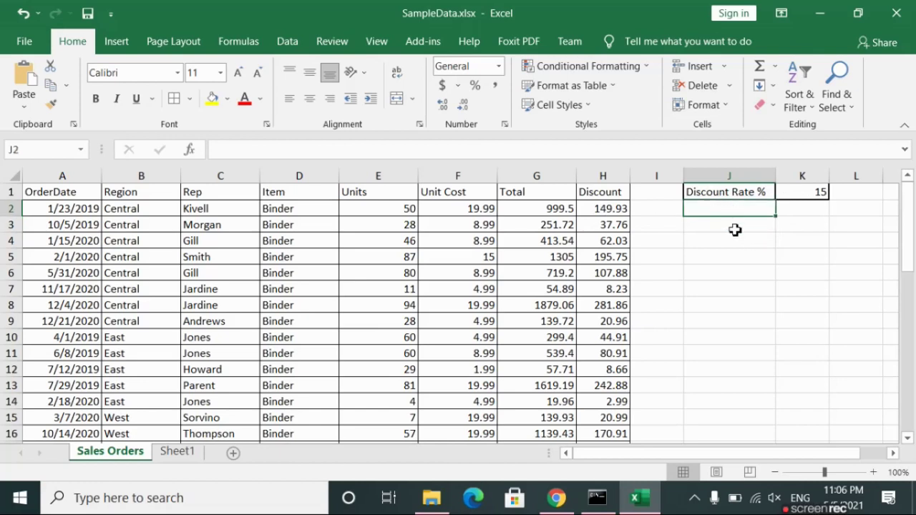
left_click(738, 209)
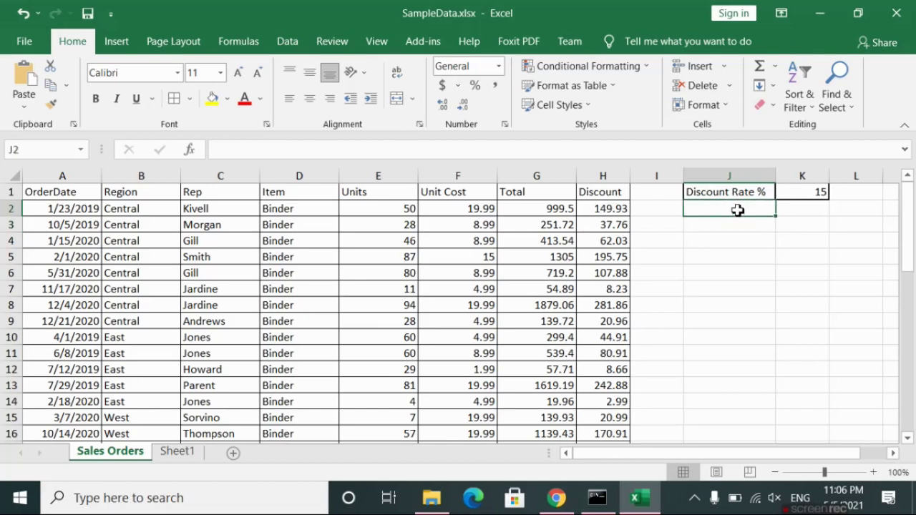
left_click(814, 212)
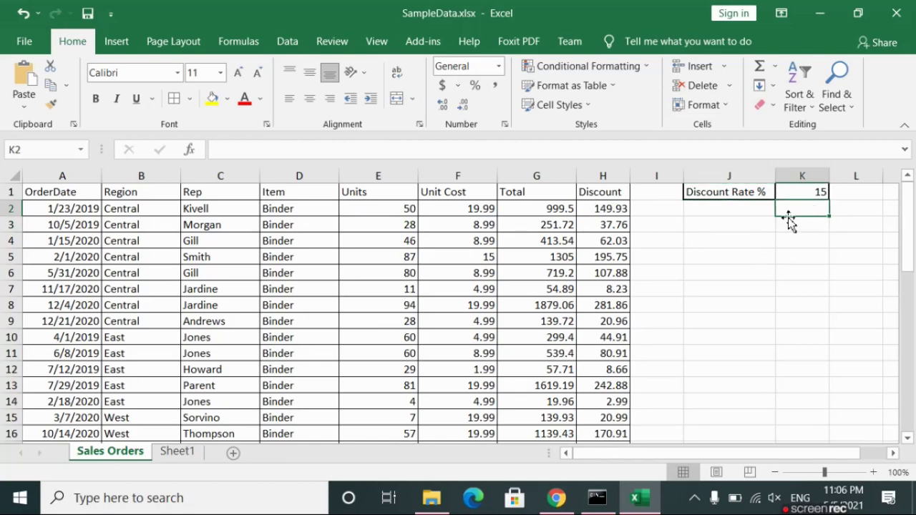
left_click(712, 224)
left_click_drag(720, 227, 701, 227)
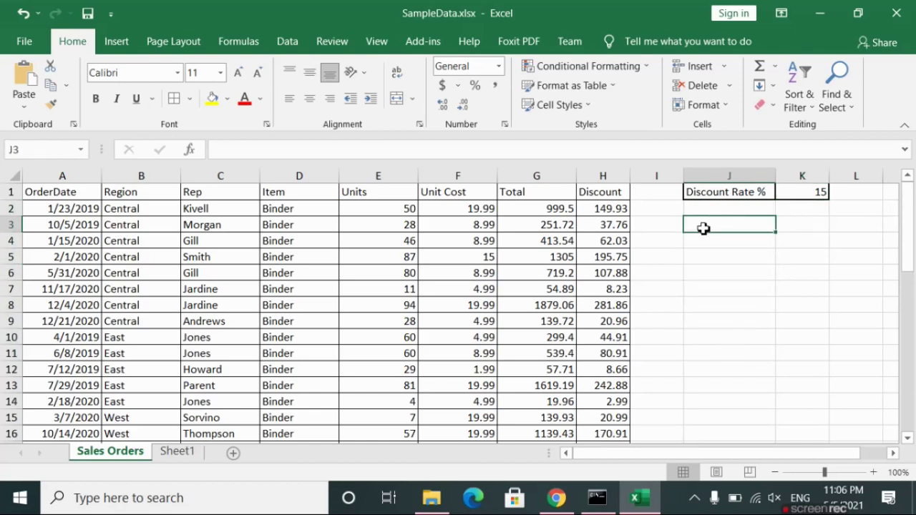
left_click(711, 261)
Enter $K1 in J3 as a sample mixed reference and clear it again
left_click(717, 223)
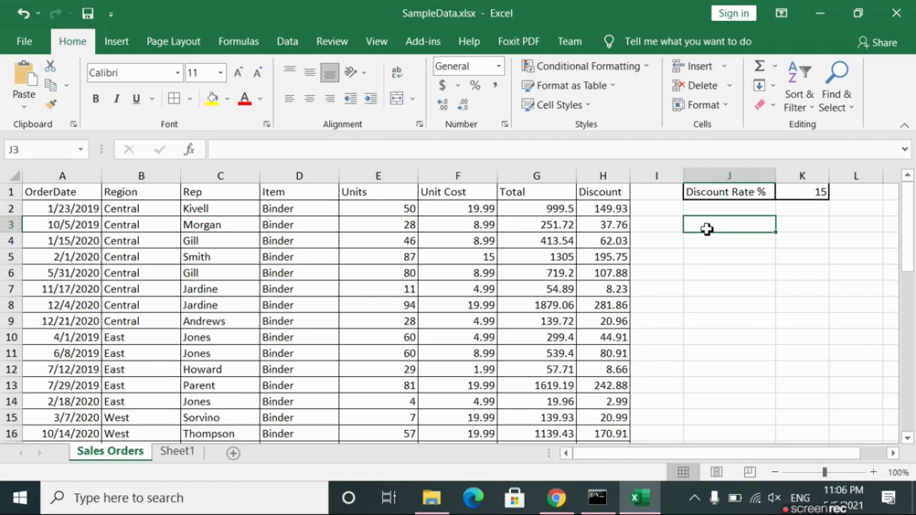
type("$")
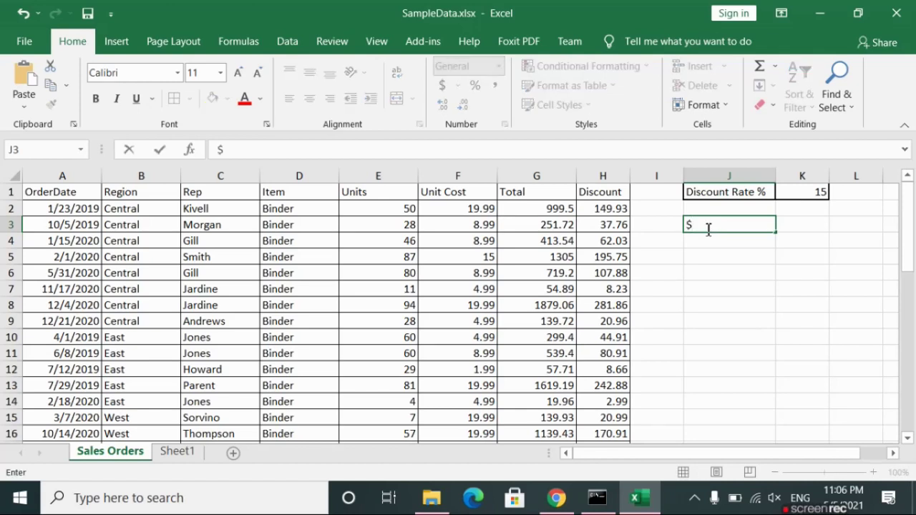
type("K")
type("1")
key("Return")
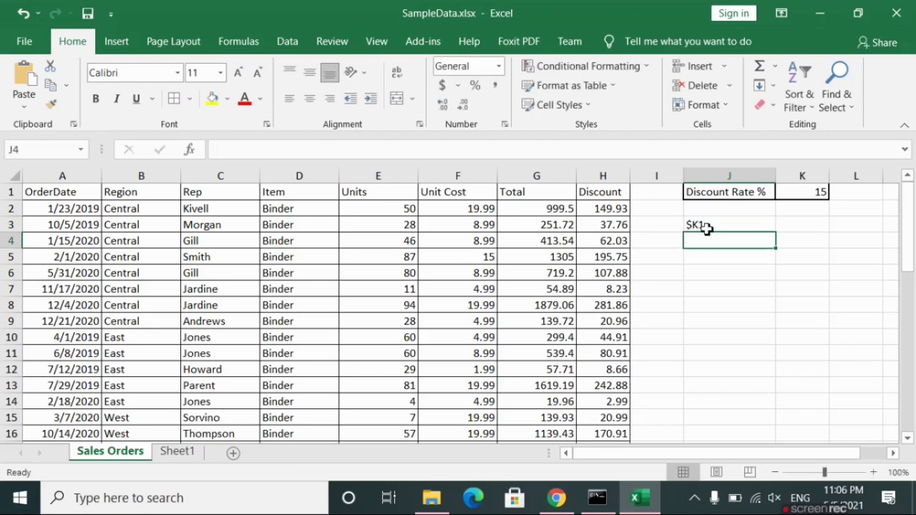
left_click(707, 228)
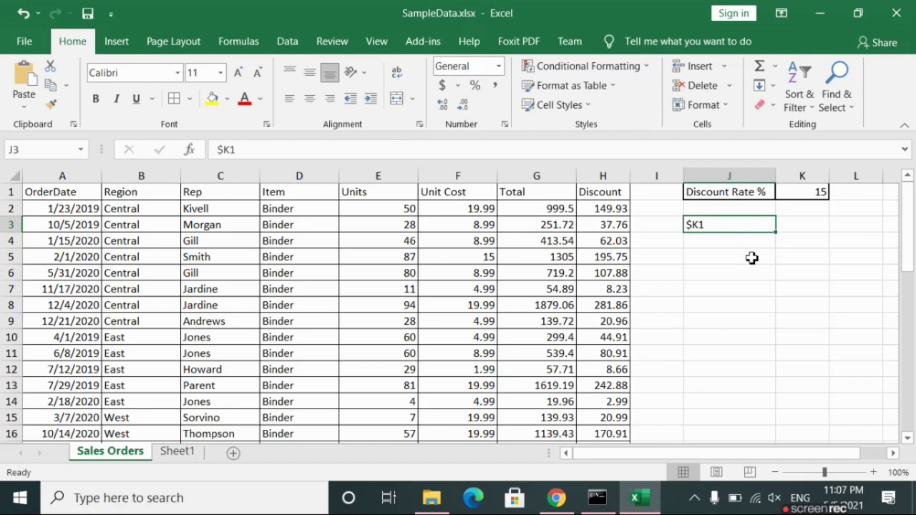
key("Delete")
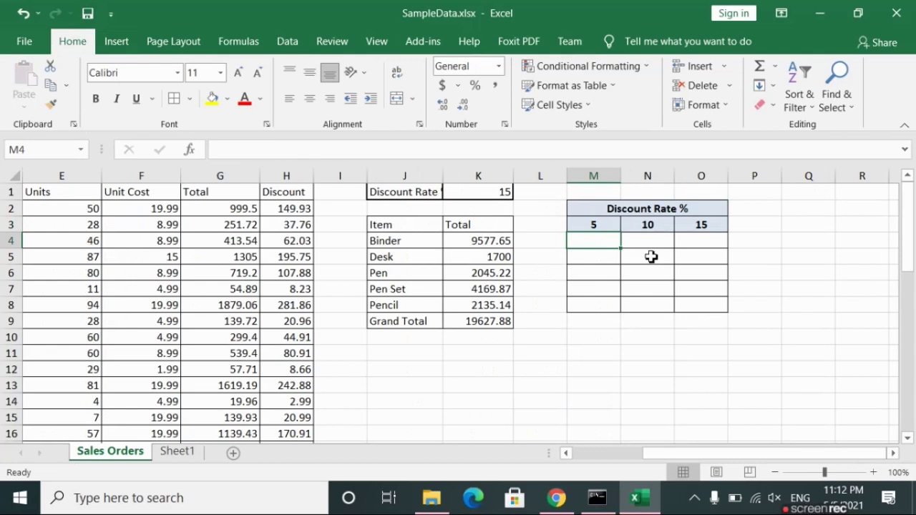
Build a formula in M4 multiplying the Binder total in K4 by the 5% rate in M3
type("=")
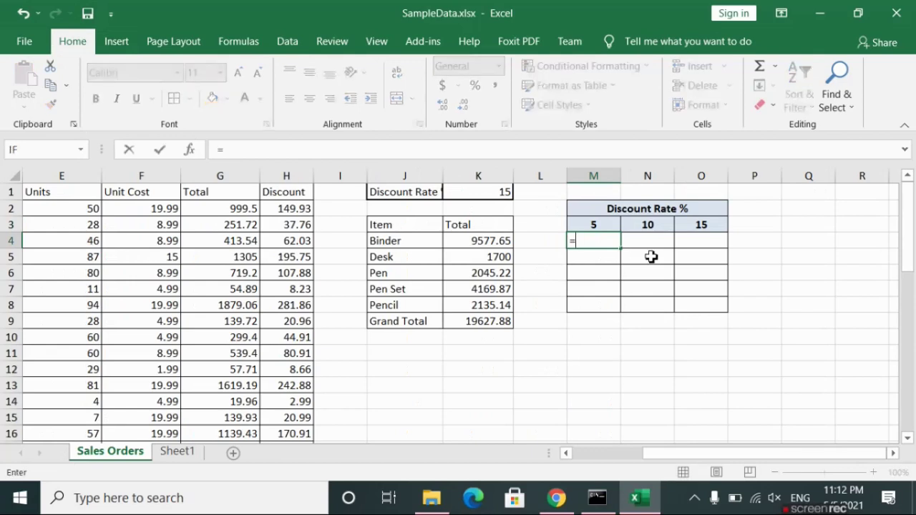
left_click(478, 245)
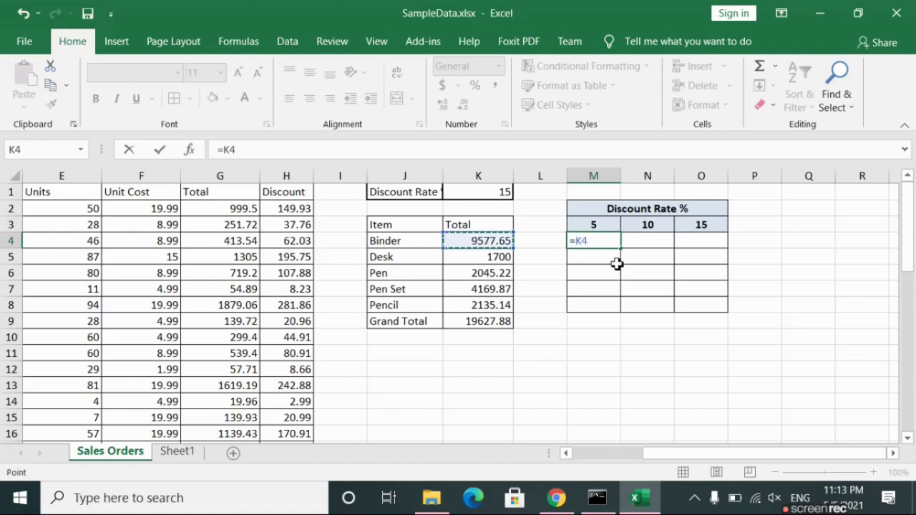
type("*")
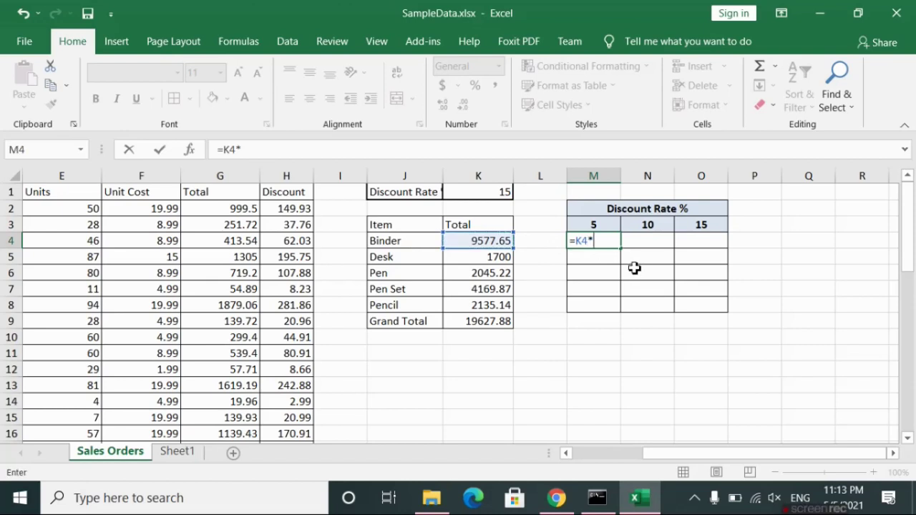
left_click(598, 225)
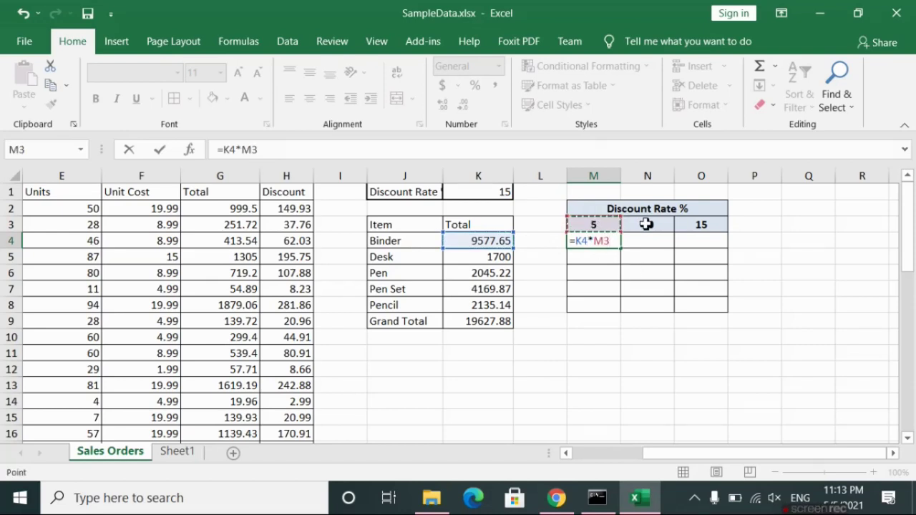
Make the M3 reference in the M4 formula absolute as $M$3 and enter the formula
left_click(611, 241)
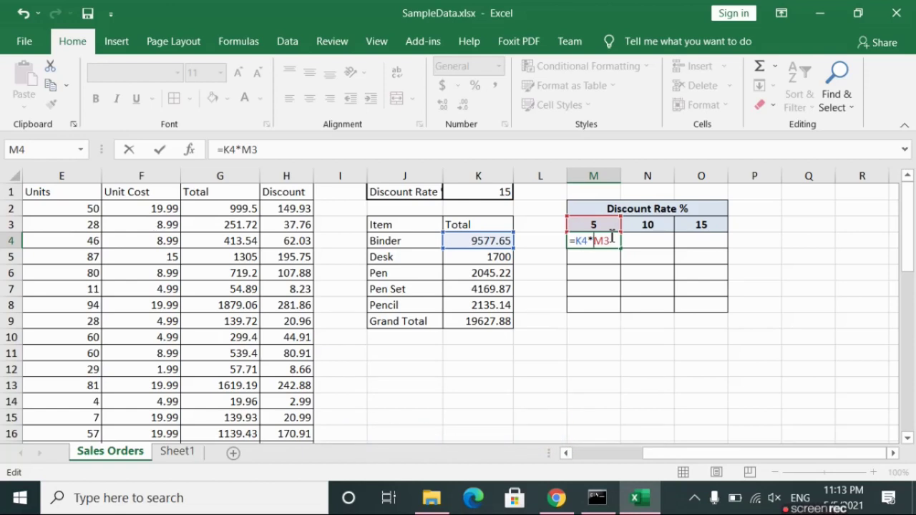
left_click(611, 236)
key("F2")
key("Right")
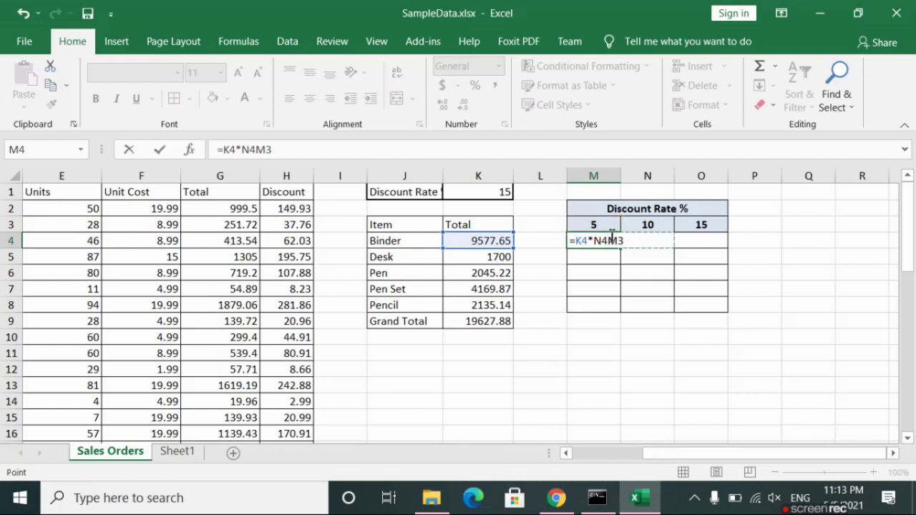
left_click(23, 13)
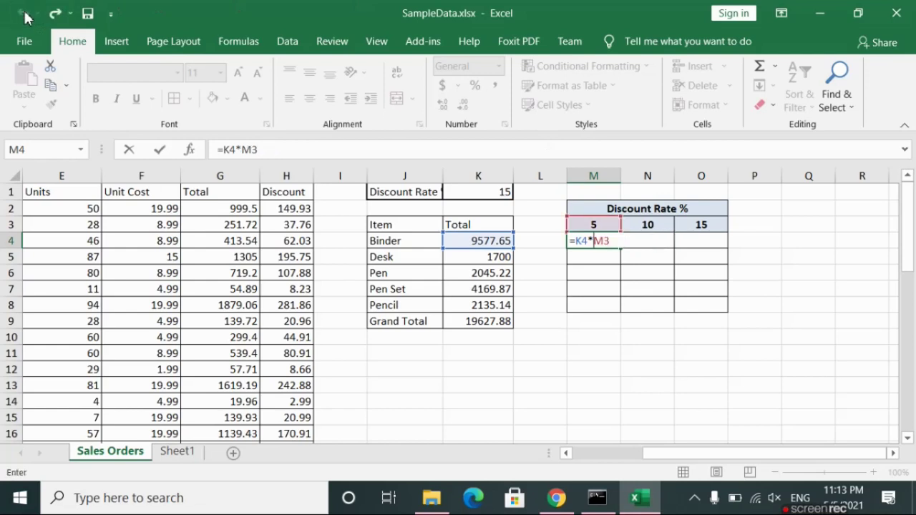
key("F4")
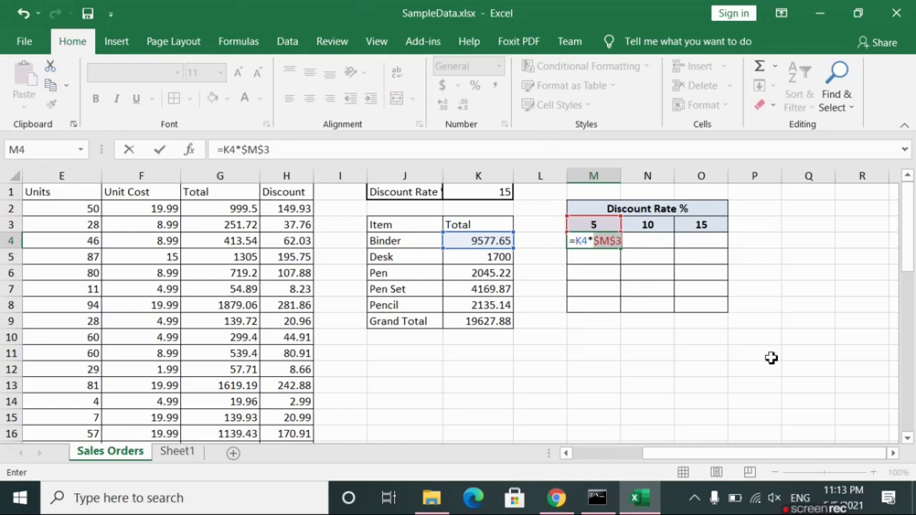
key("Return")
Fill the M4 formula down to M8 and compare M4 with its rate cell M3
left_click(603, 229)
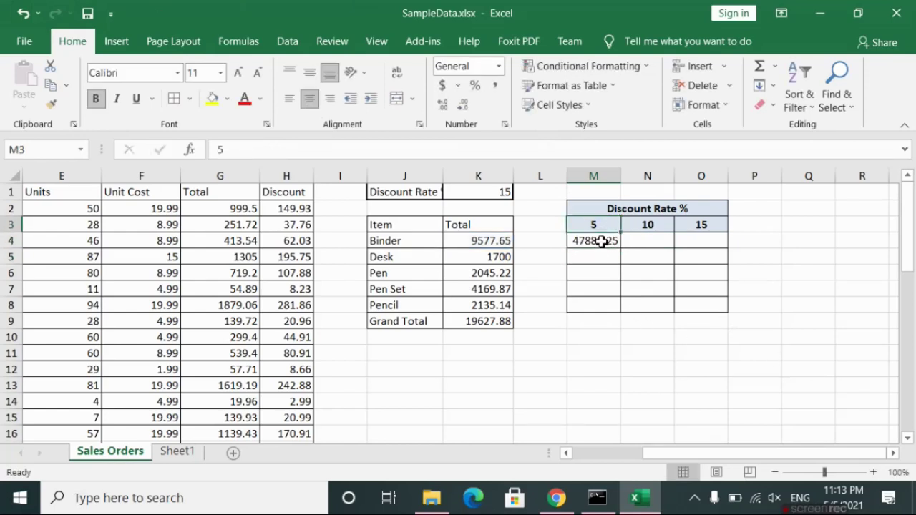
left_click(605, 240)
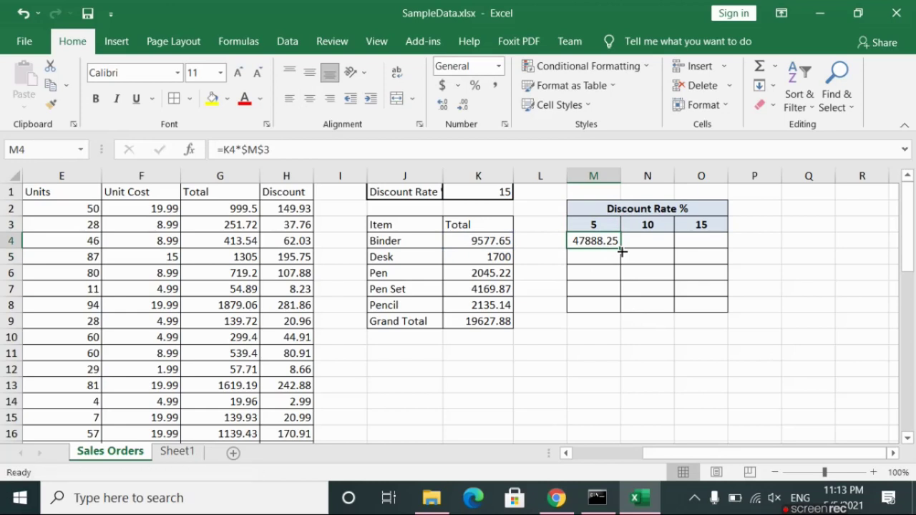
left_click_drag(622, 251, 625, 315)
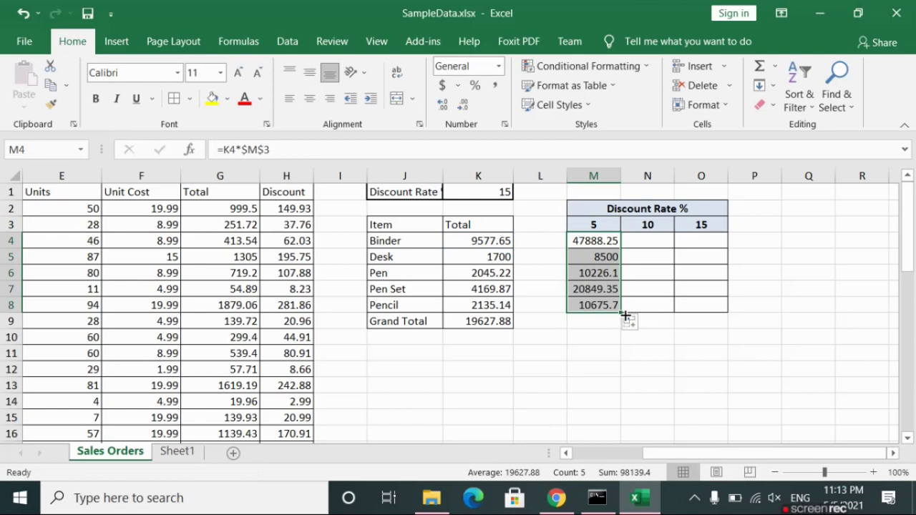
left_click(609, 241)
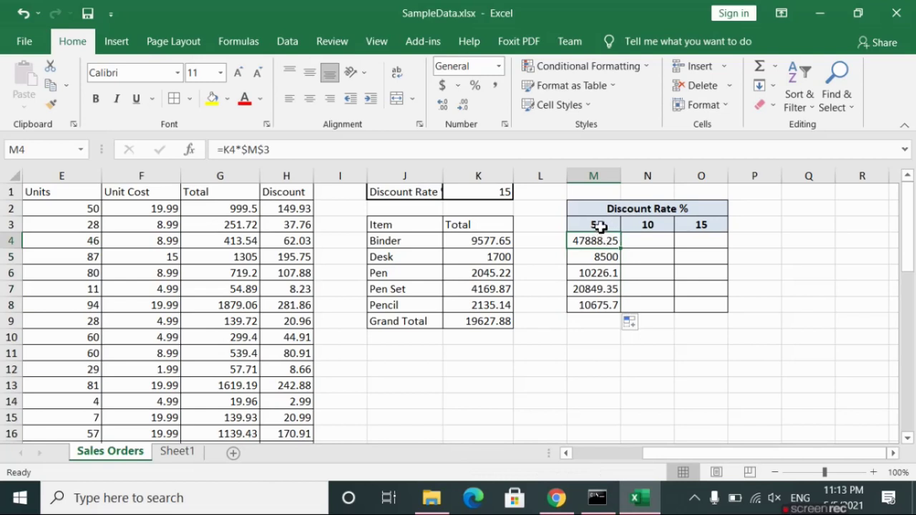
left_click(599, 226)
left_click(601, 241)
left_click(608, 226)
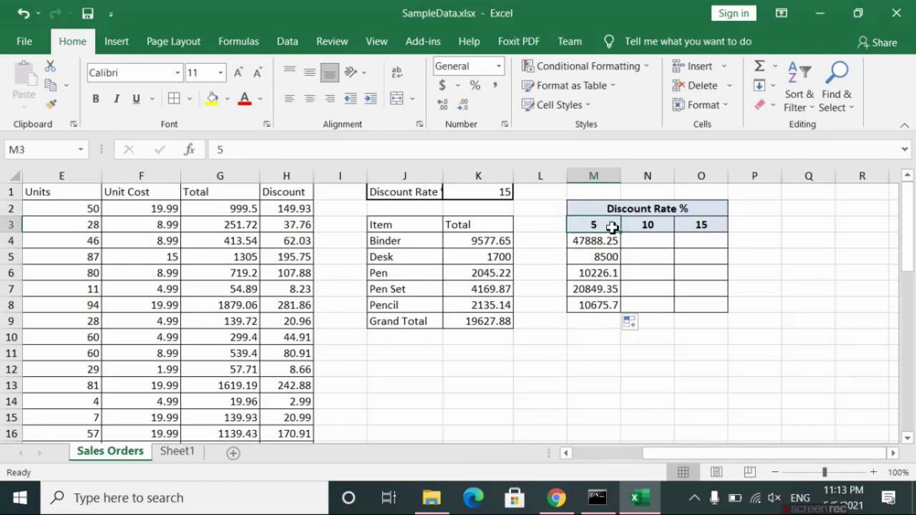
Copy the M4 formula into N4 under the 10% rate and clear the copy selection
left_click(605, 242)
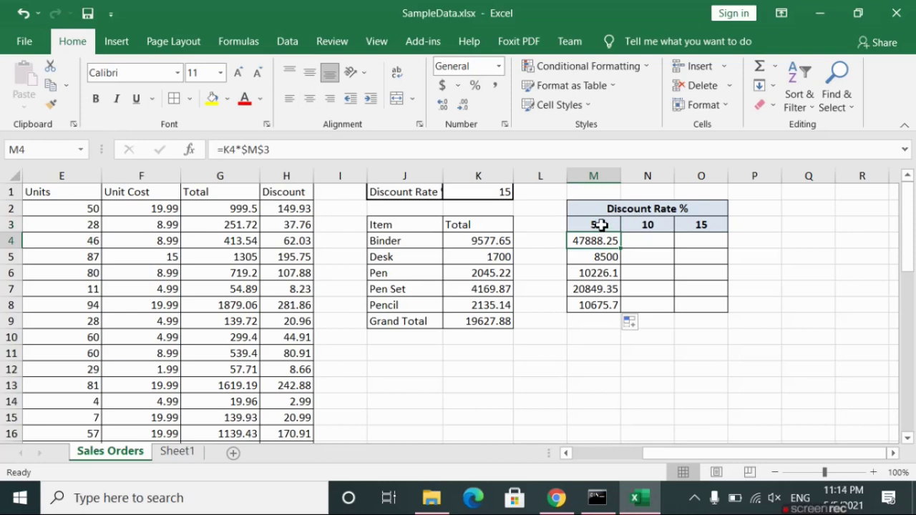
key("ctrl+c")
left_click(655, 245)
key("ctrl+v")
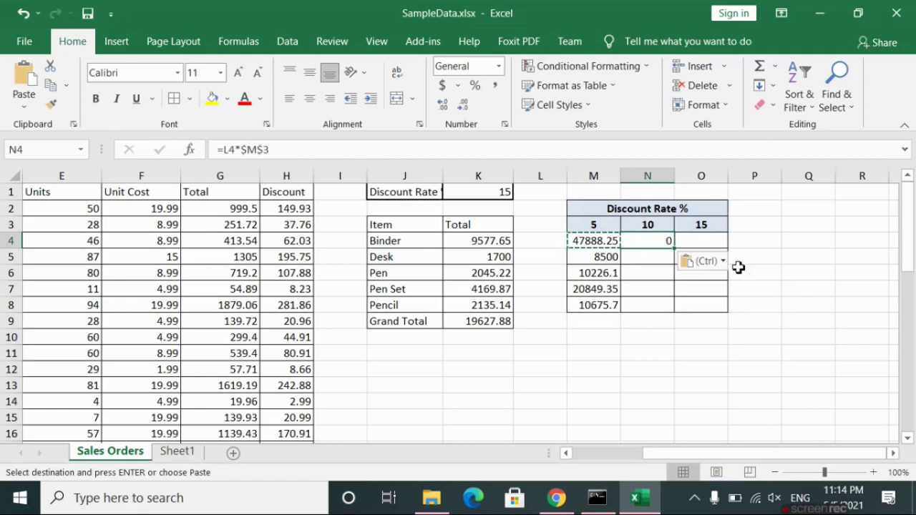
left_click(723, 398)
left_click(650, 238)
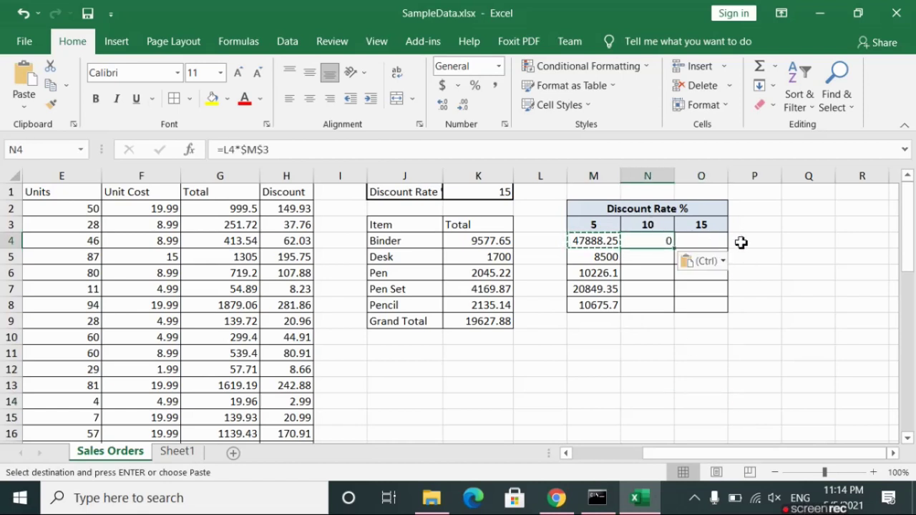
key("Escape")
left_click(658, 354)
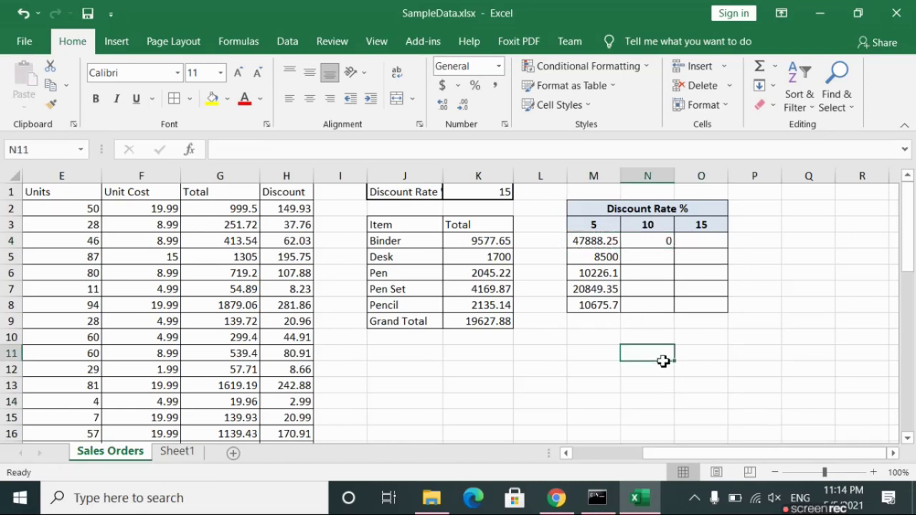
Compare the N4 and M4 formulas with the cells in columns L and K and the 10% rate to examine how the references shift
left_click(659, 245)
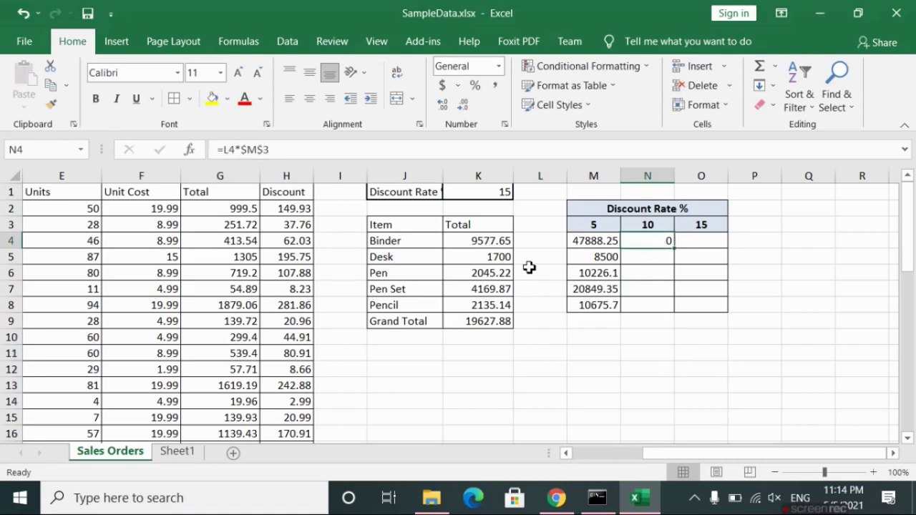
left_click(533, 246)
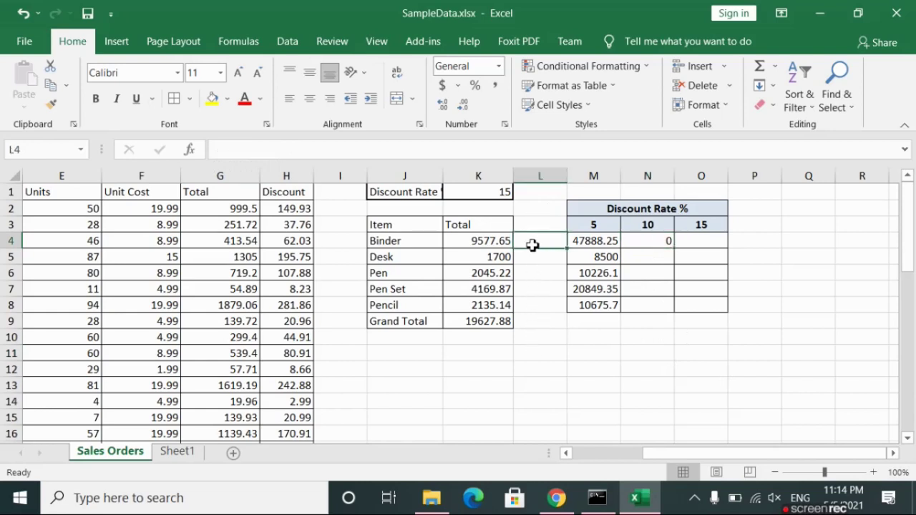
left_click(536, 261)
left_click(537, 278)
left_click(538, 307)
left_click(526, 248)
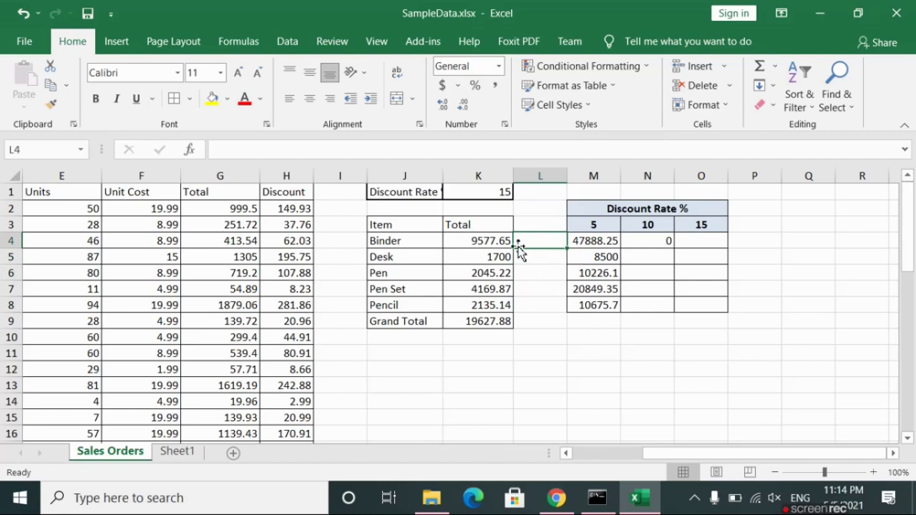
left_click(479, 242)
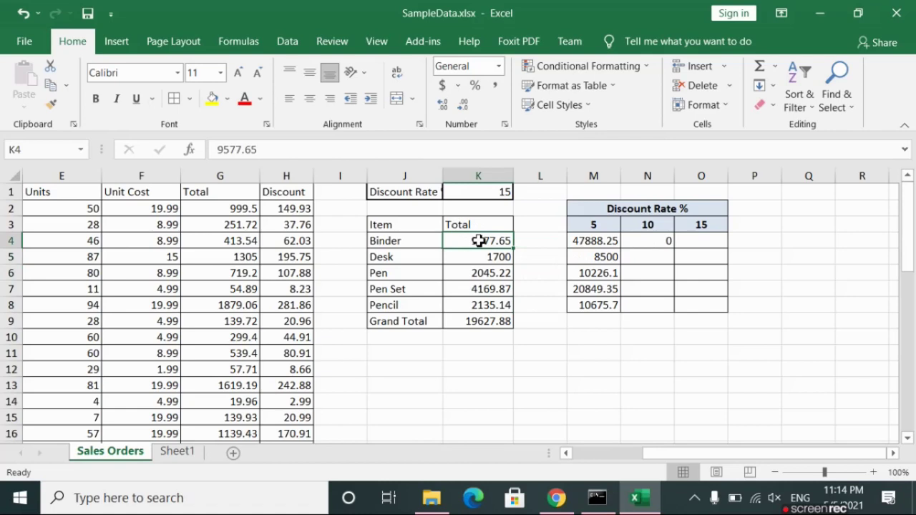
left_click(605, 242)
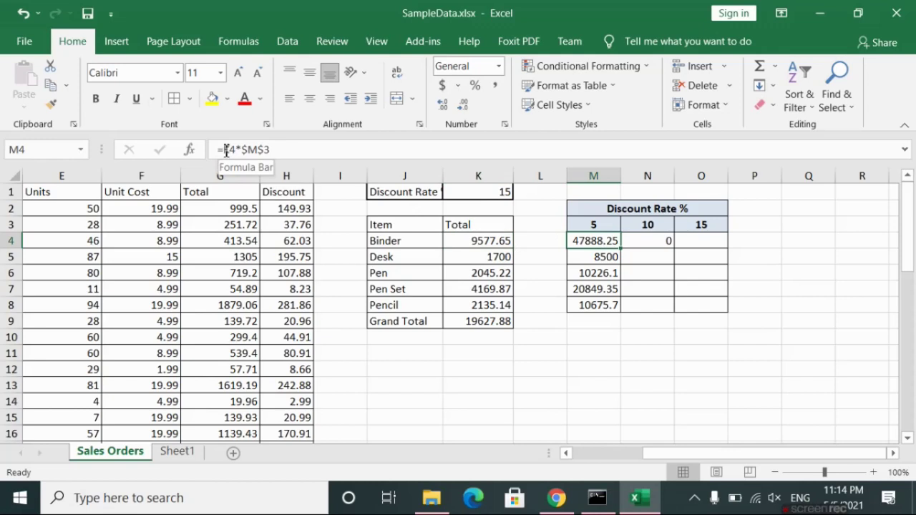
left_click(649, 241)
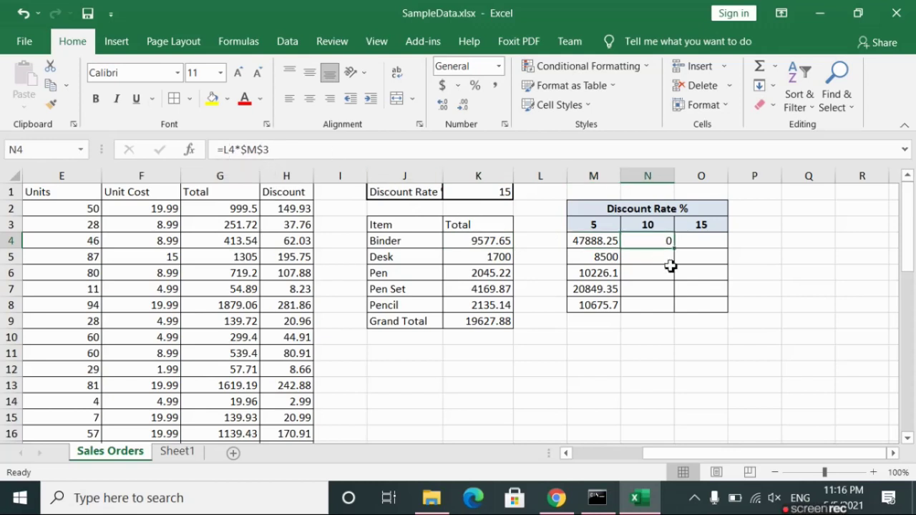
left_click(651, 226)
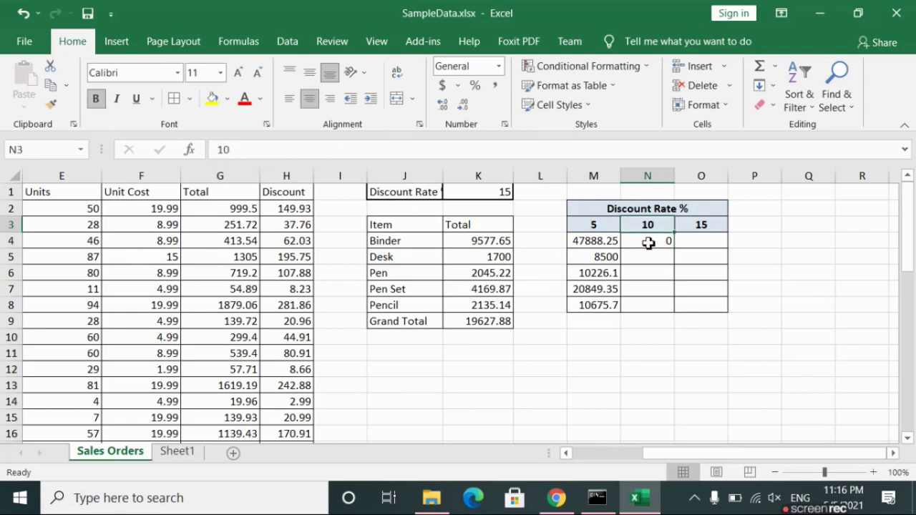
left_click(647, 243)
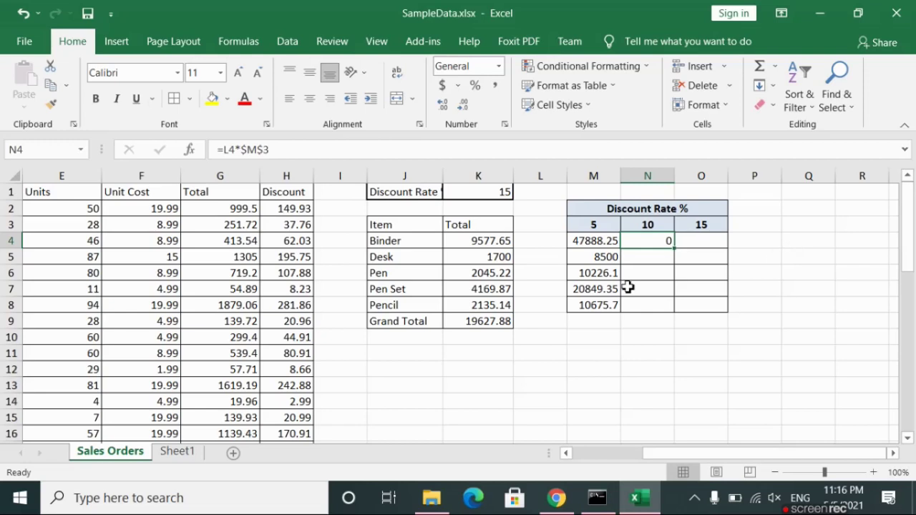
left_click(596, 241)
left_click_drag(489, 243, 489, 332)
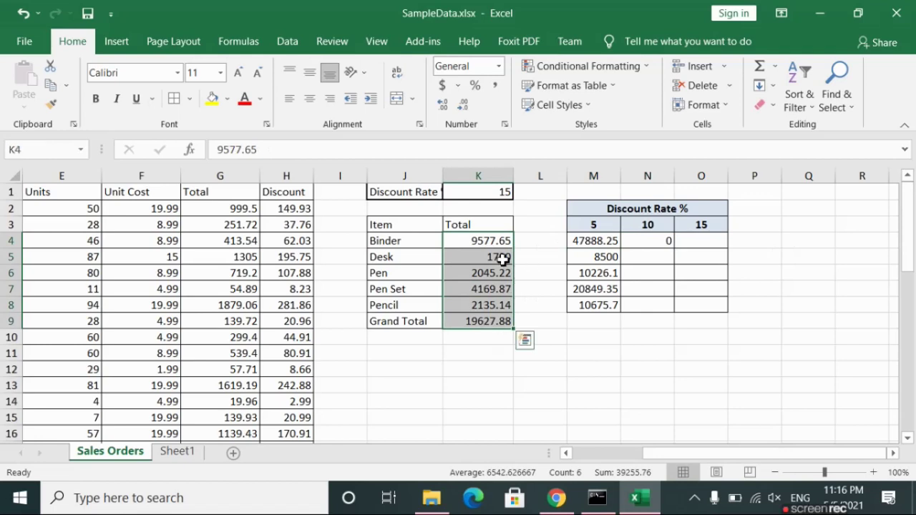
Lock the column of the K4 reference in the M4 formula so it reads =$K4*$M$3
left_click(584, 245)
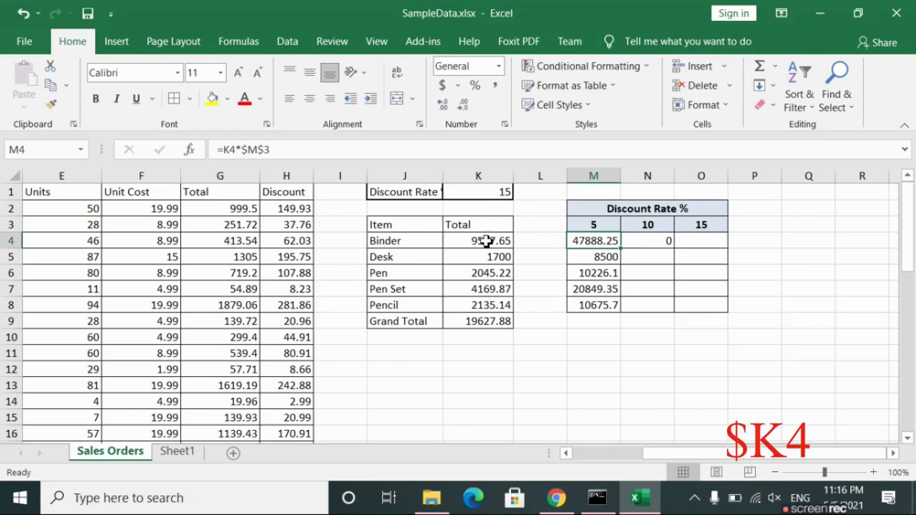
left_click(225, 150)
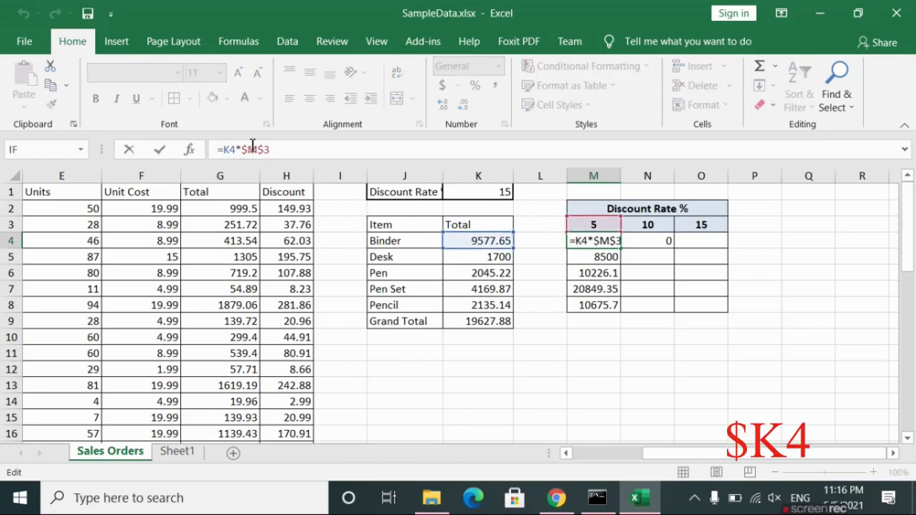
type("4")
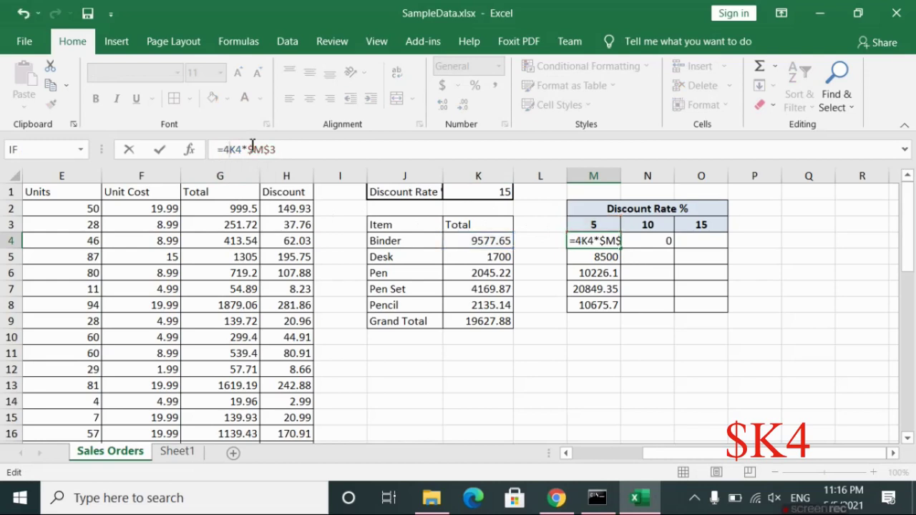
key("BackSpace")
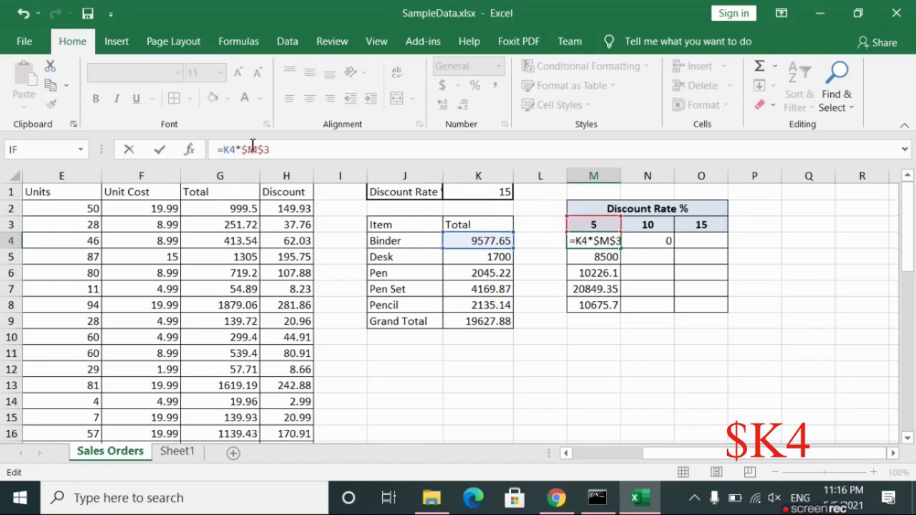
type("$")
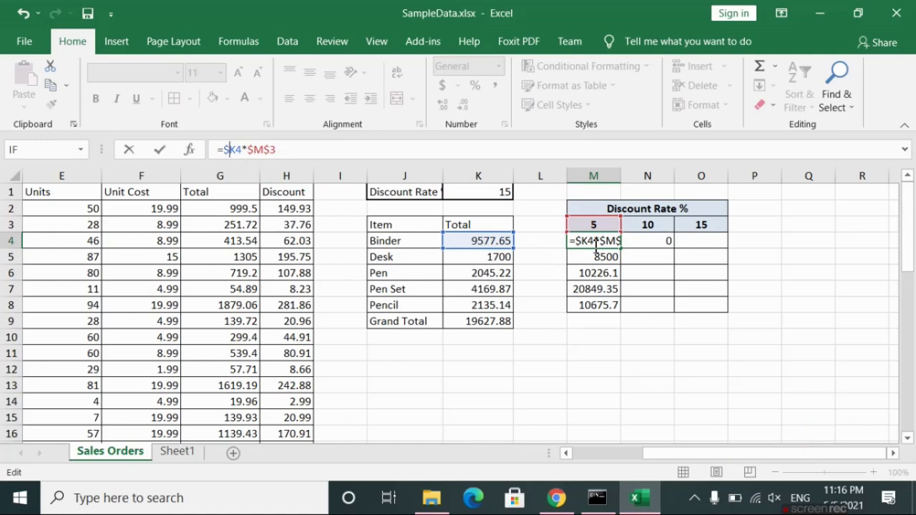
key("Return")
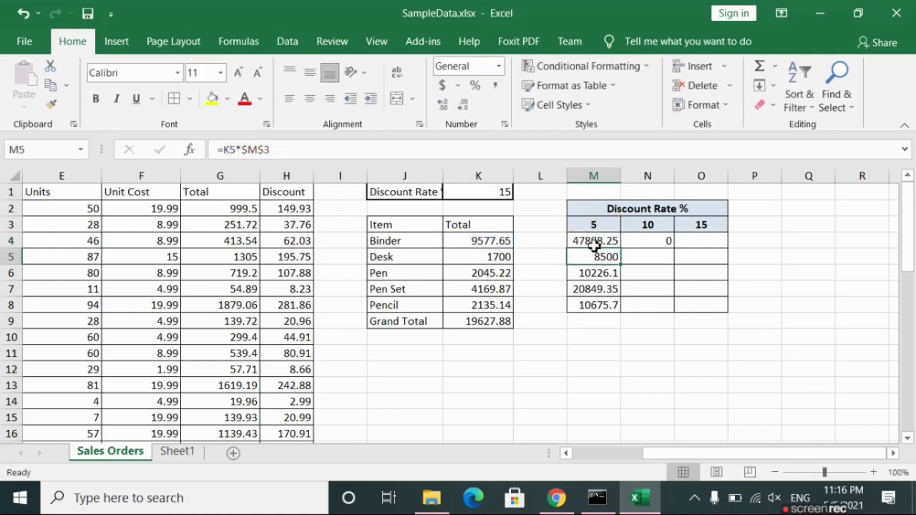
Fill the =$K4*$M$3 formula from M4 down to M8 and check the formula in M5
left_click(496, 242)
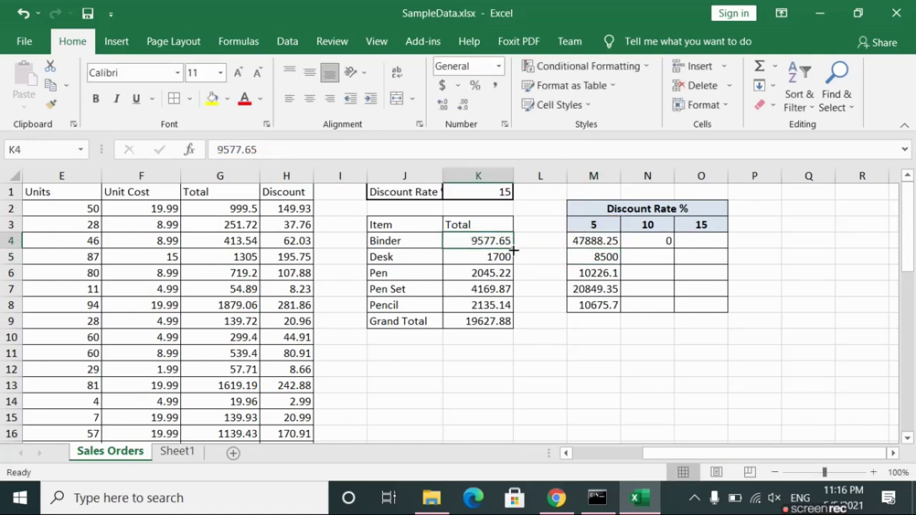
left_click(591, 243)
left_click_drag(623, 249, 621, 310)
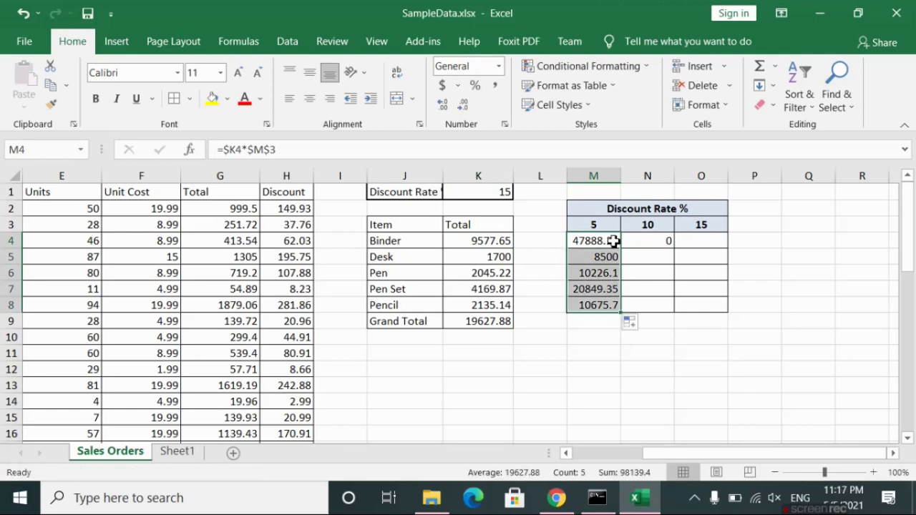
left_click(606, 260)
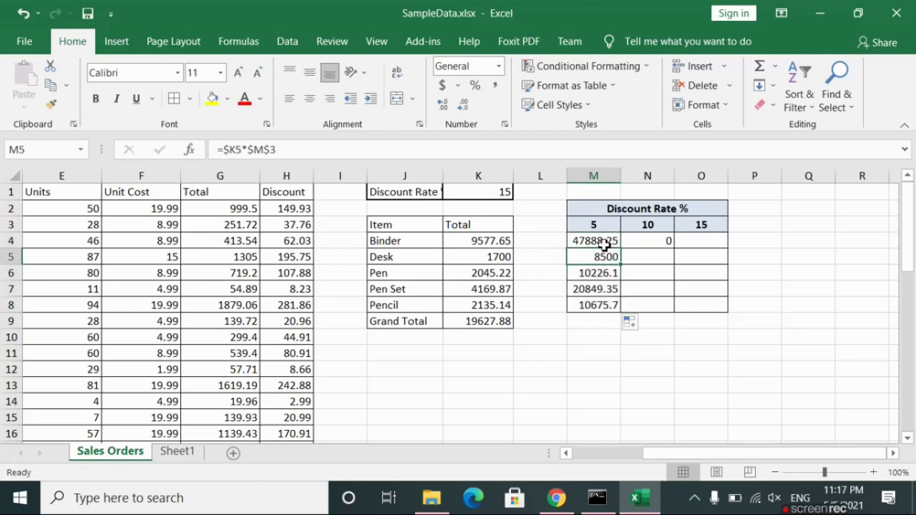
Format the discount values in M4:M8 to show two decimal places
left_click(605, 242)
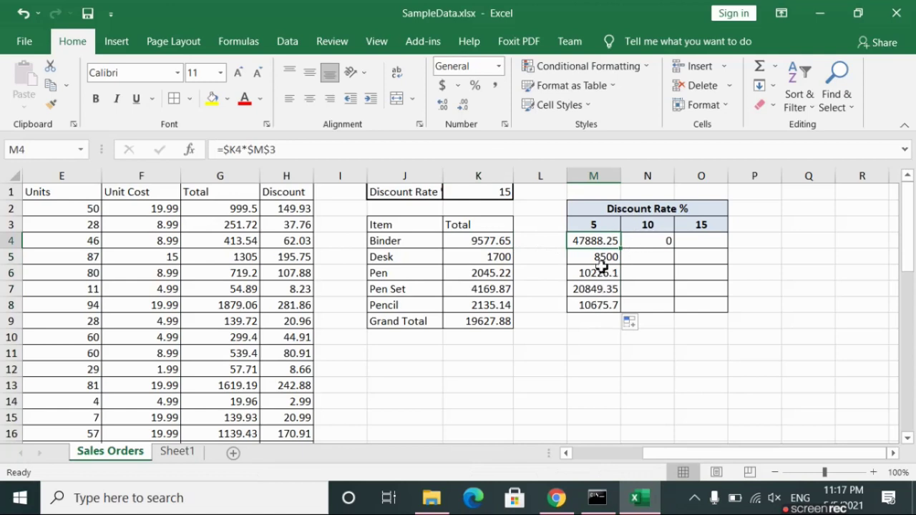
left_click_drag(608, 241, 595, 306)
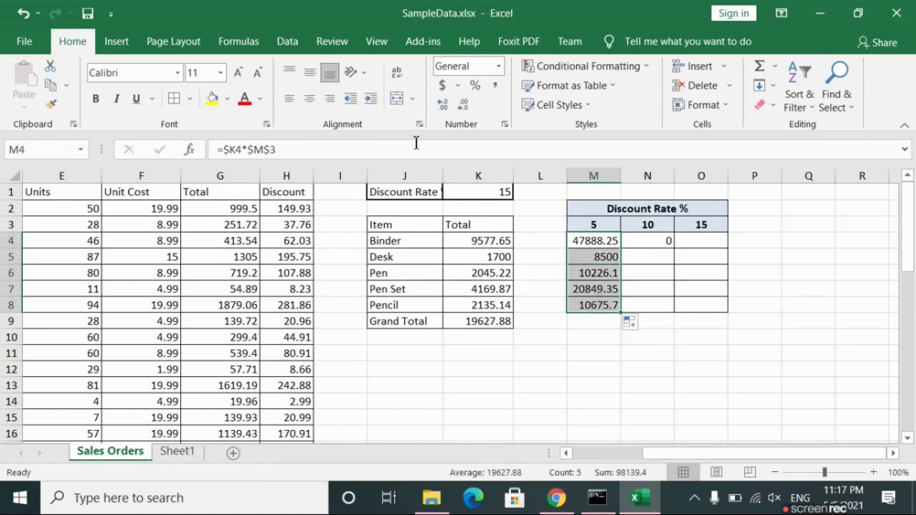
left_click(445, 109)
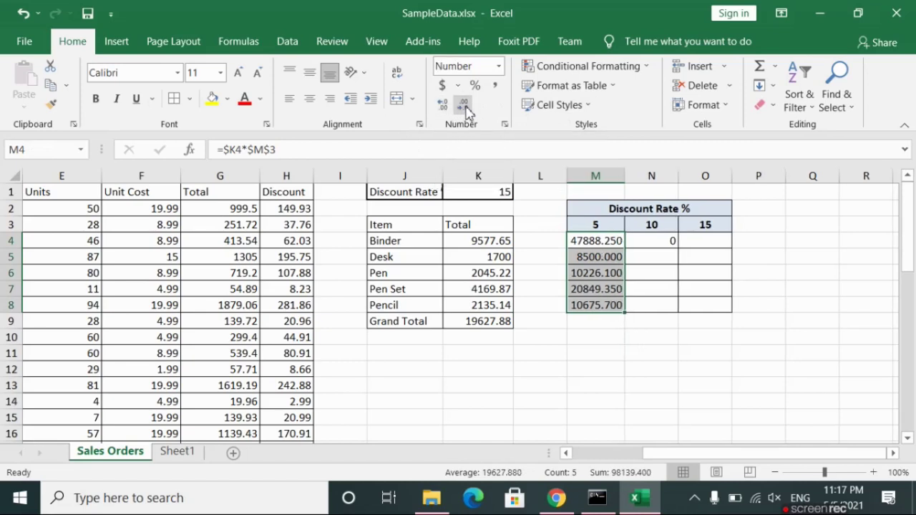
left_click(463, 105)
left_click(749, 351)
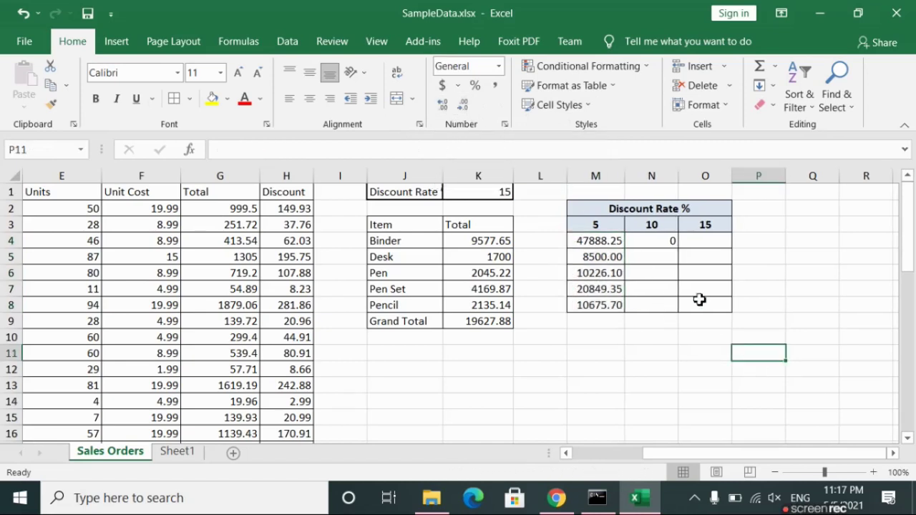
Divide the M4 formula by 100 so it reads =$K4*$M$3/100 and fill it down to M8
left_click(585, 242)
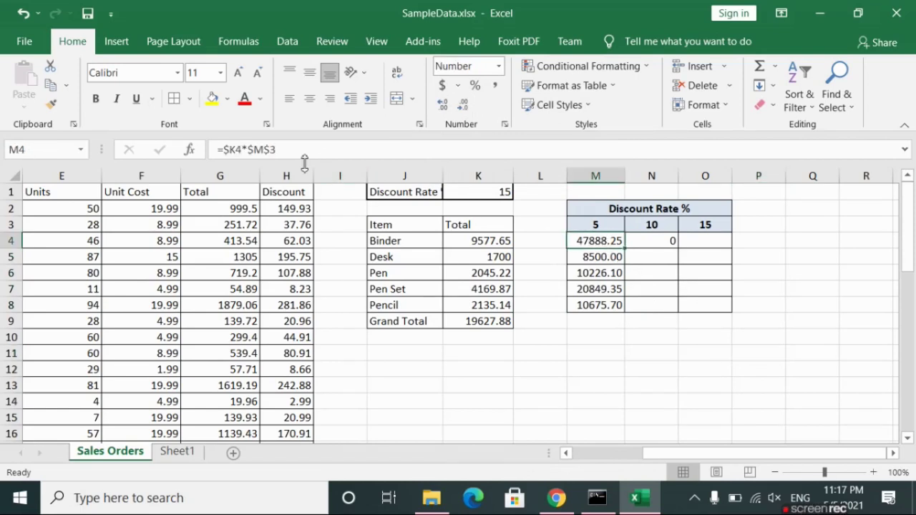
left_click(280, 151)
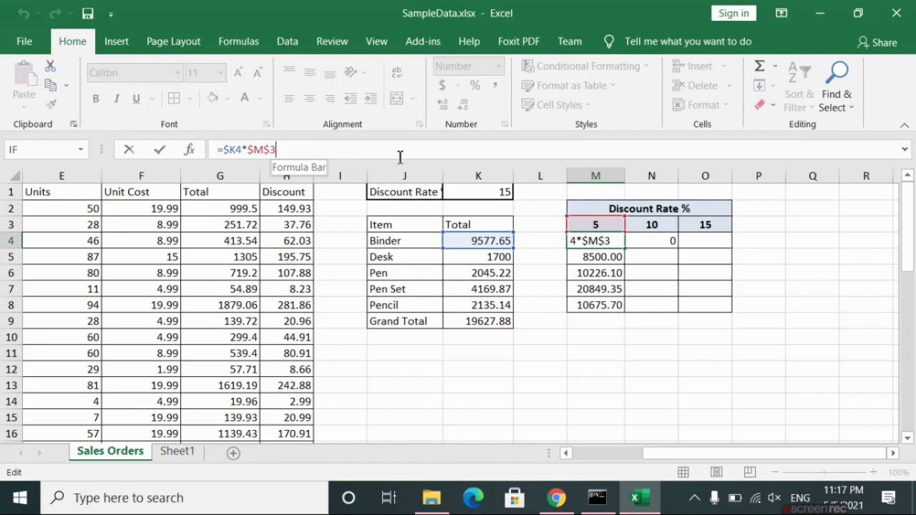
type("/100")
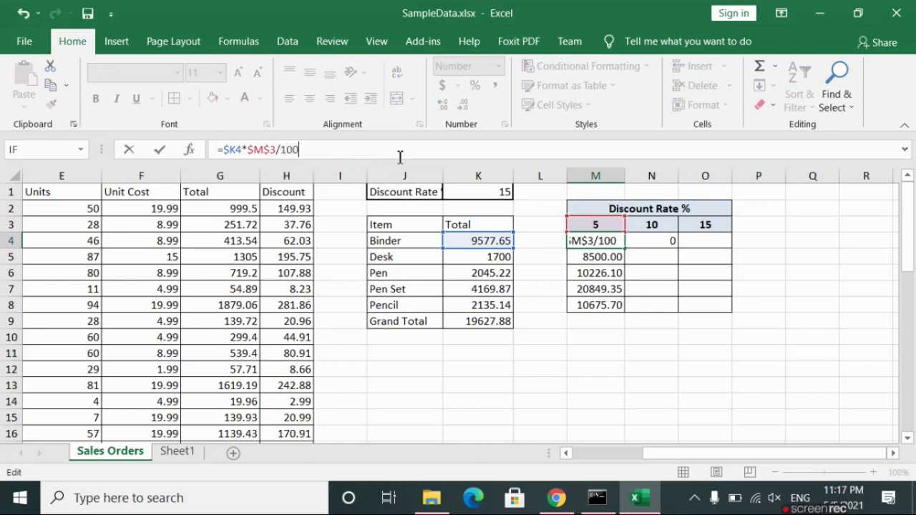
key("Return")
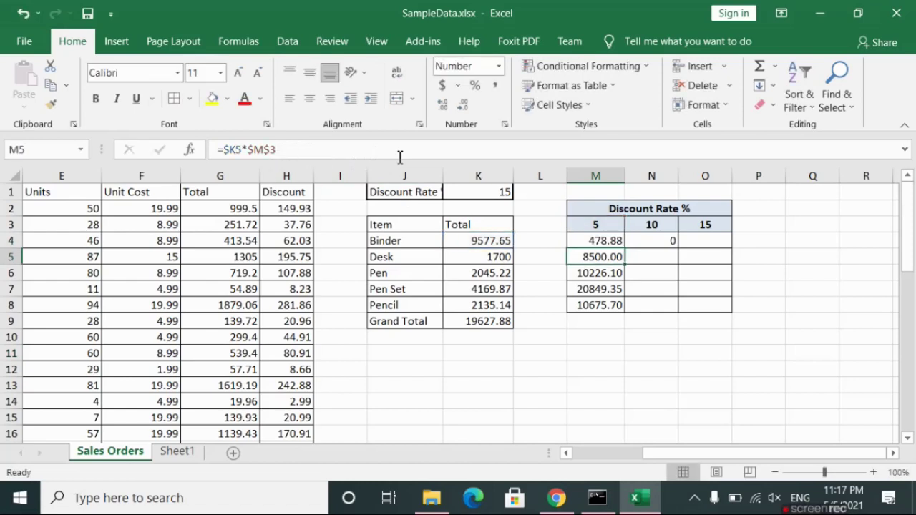
left_click(614, 243)
double_click(625, 249)
left_click(690, 355)
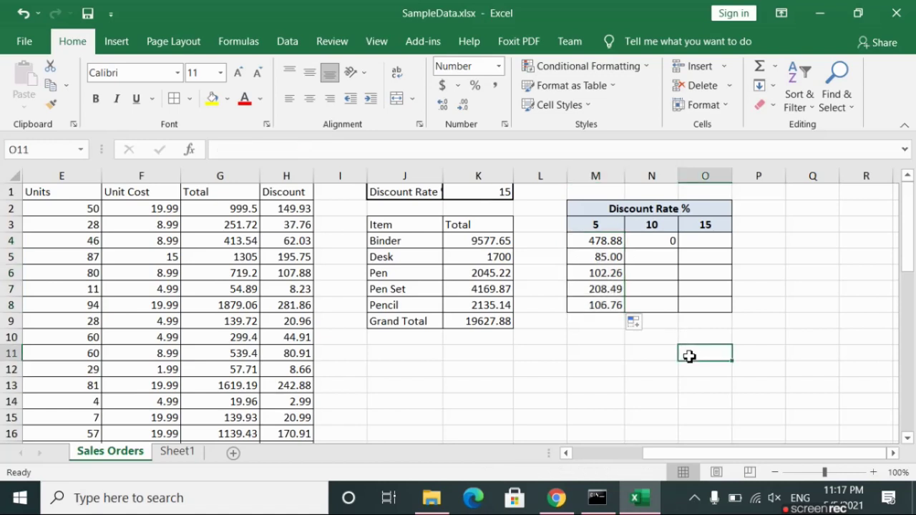
Copy the =$K4*$M$3/100 formula from M4 into N4 under the 10% rate
left_click(608, 239)
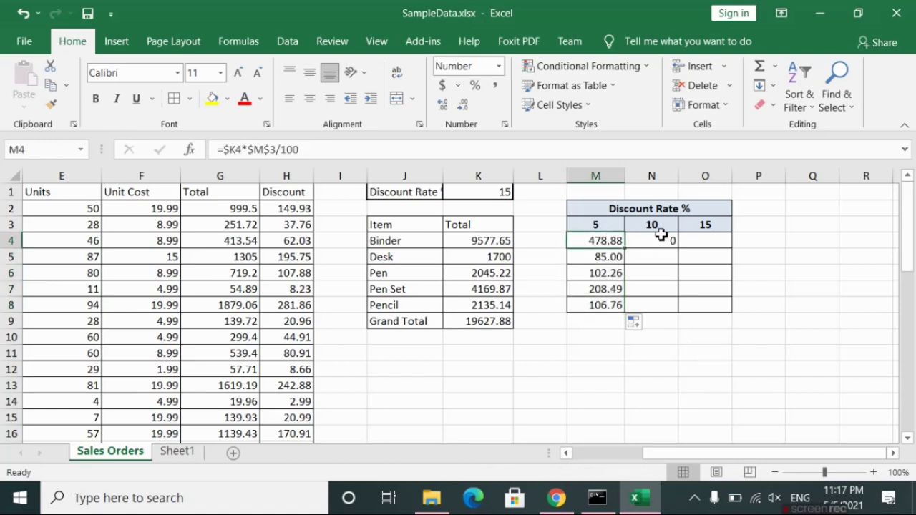
key("ctrl+c")
left_click(660, 240)
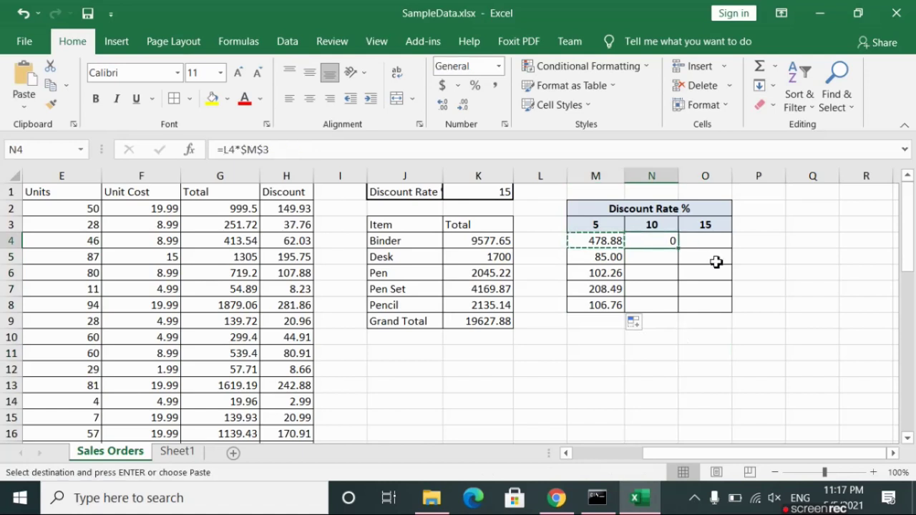
key("ctrl+v")
left_click(811, 350)
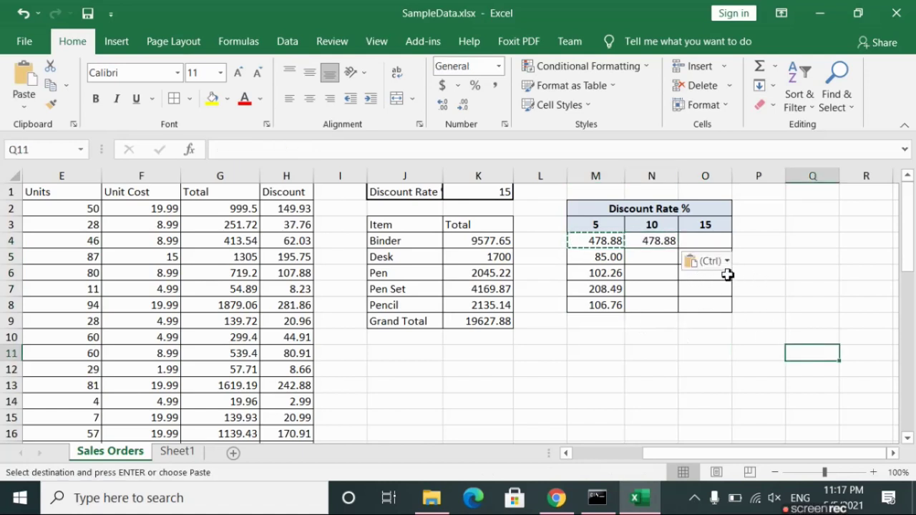
Compare the formulas in N4 and M4 with the rate cells M3 and N3 to examine which rate each one references
left_click(660, 241)
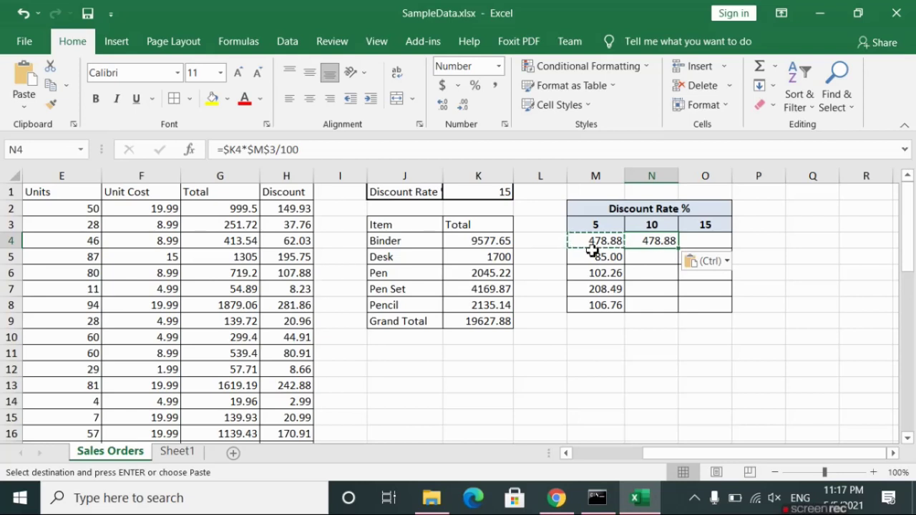
left_click(640, 255)
left_click(659, 239)
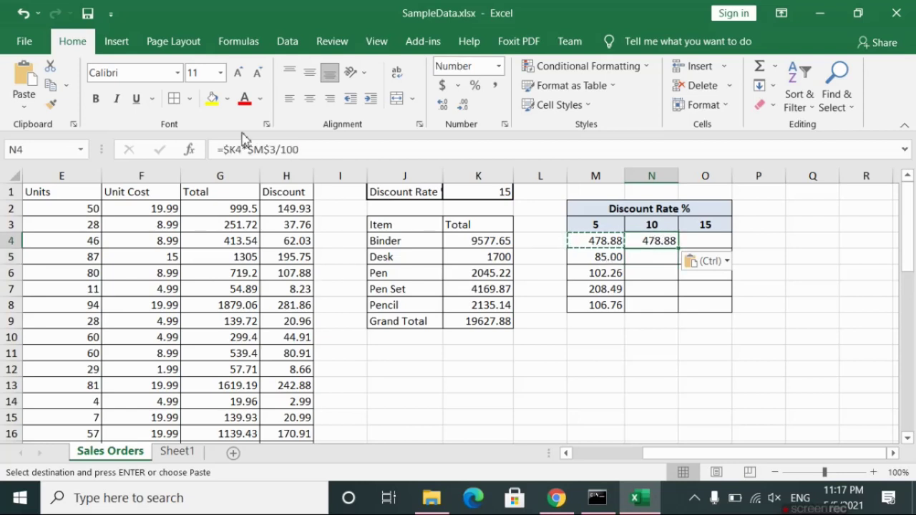
left_click(596, 226)
left_click(608, 244)
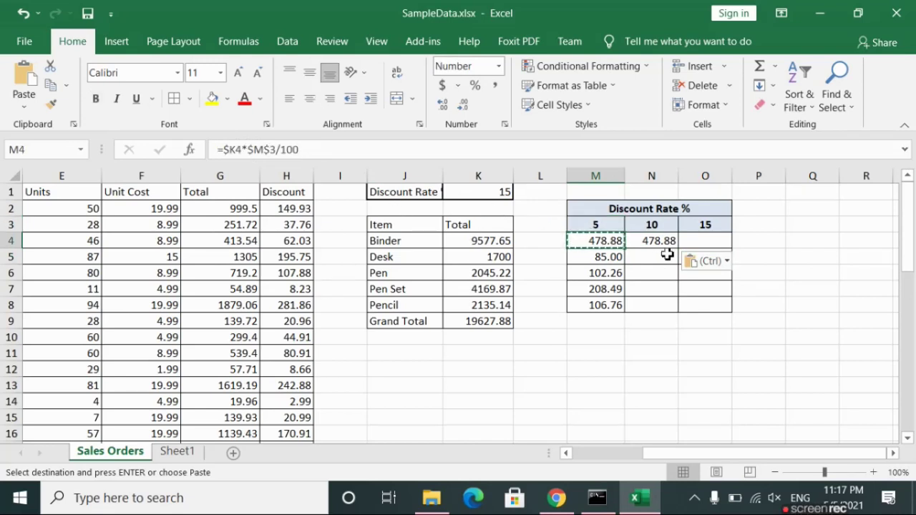
left_click(647, 242)
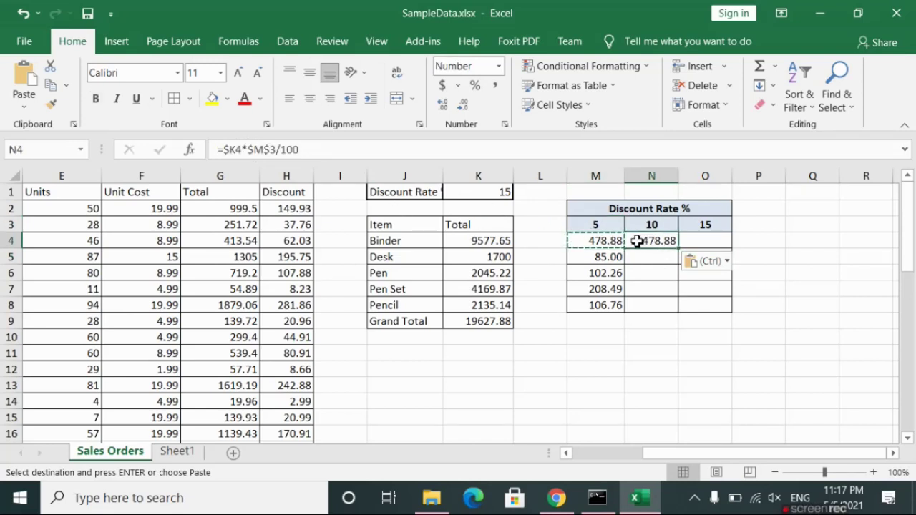
left_click(601, 226)
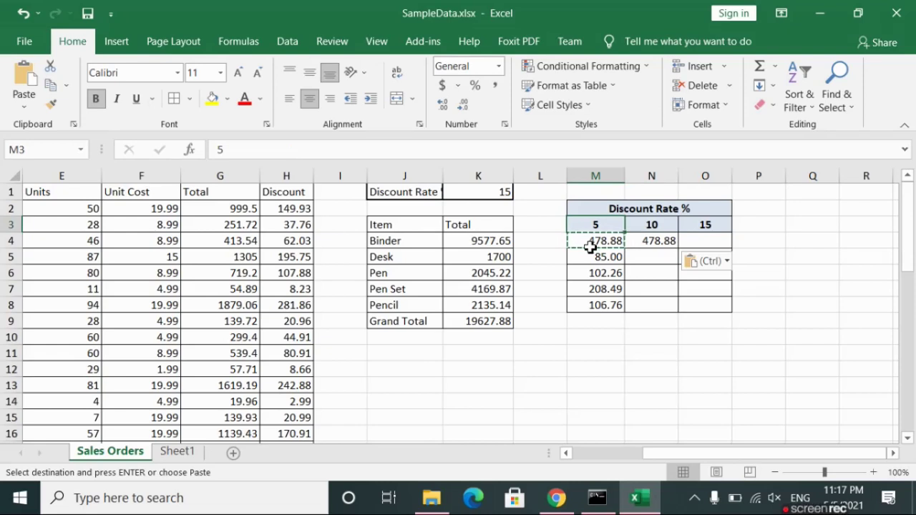
left_click(655, 241)
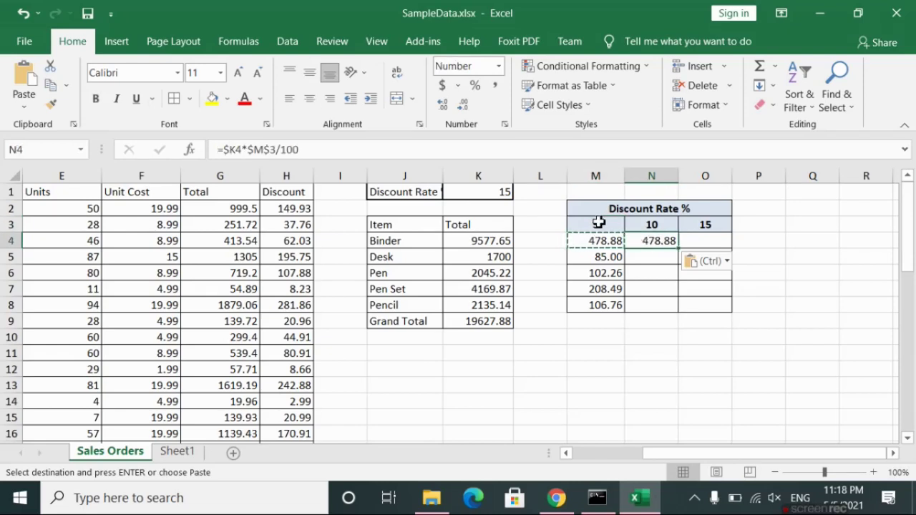
left_click(659, 226)
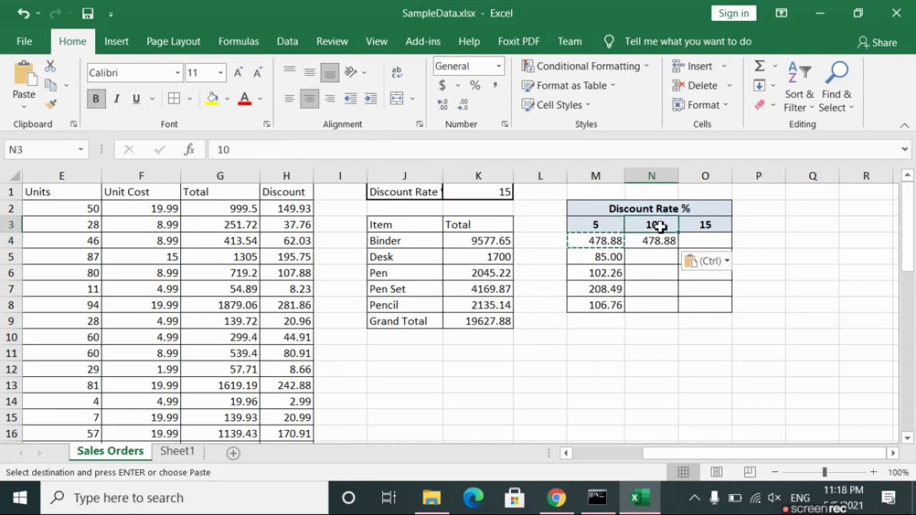
Unlock the column of the rate reference in M4 so it reads =$K4*M$3/100 and fill it down to M8
left_click(597, 243)
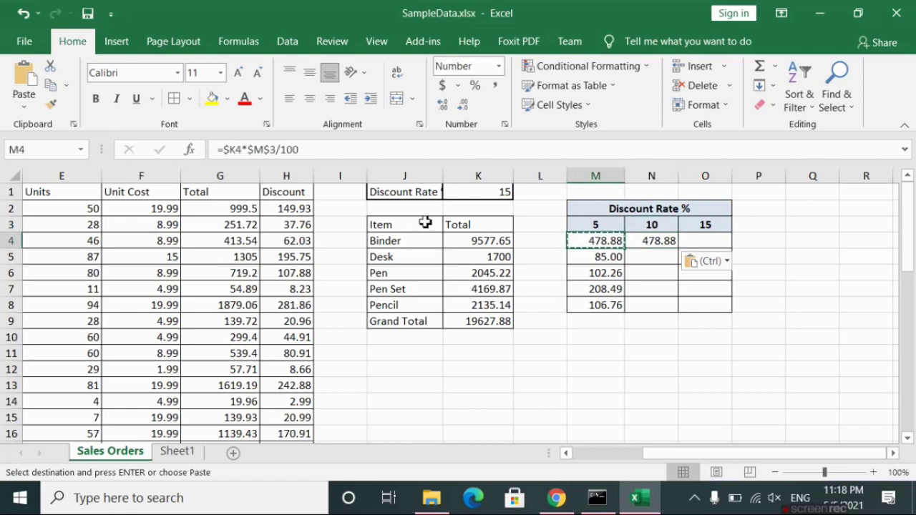
left_click(257, 150)
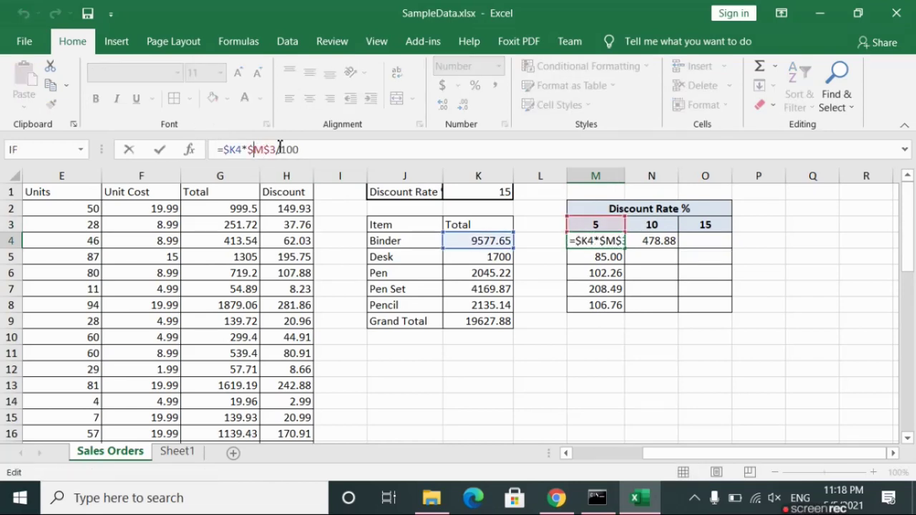
key("BackSpace")
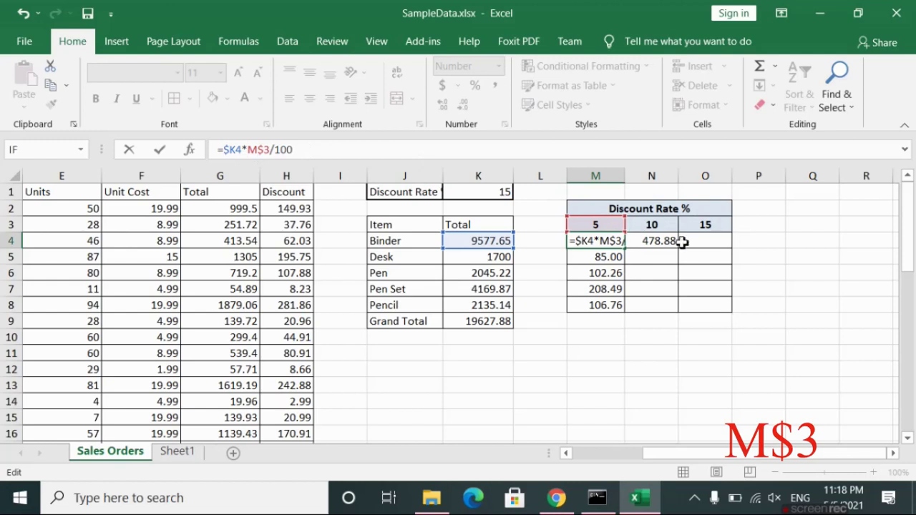
left_click(160, 149)
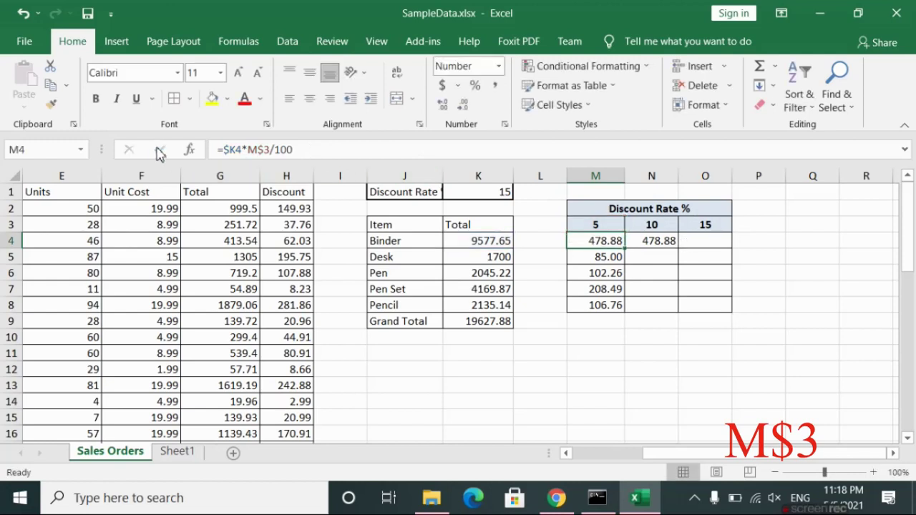
double_click(625, 248)
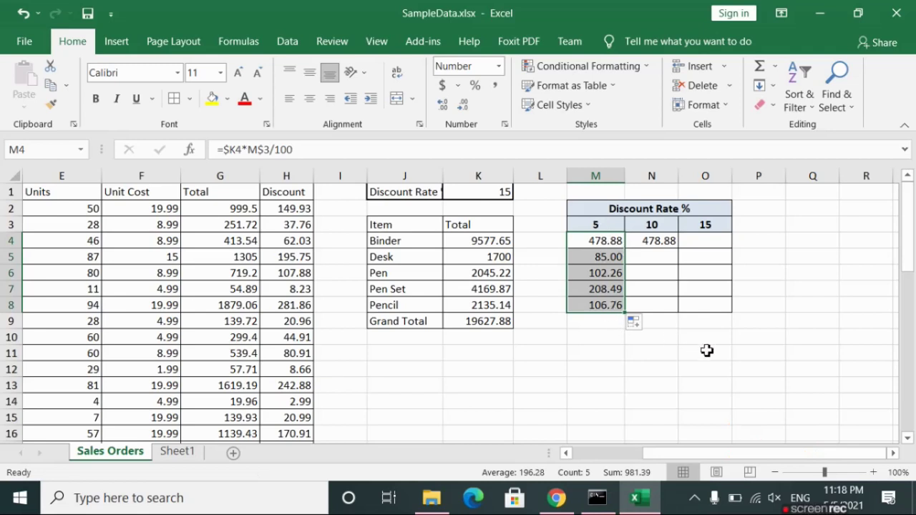
Fill the M4 formula across to N4 and down to N8 for the 10% rate
left_click(612, 241)
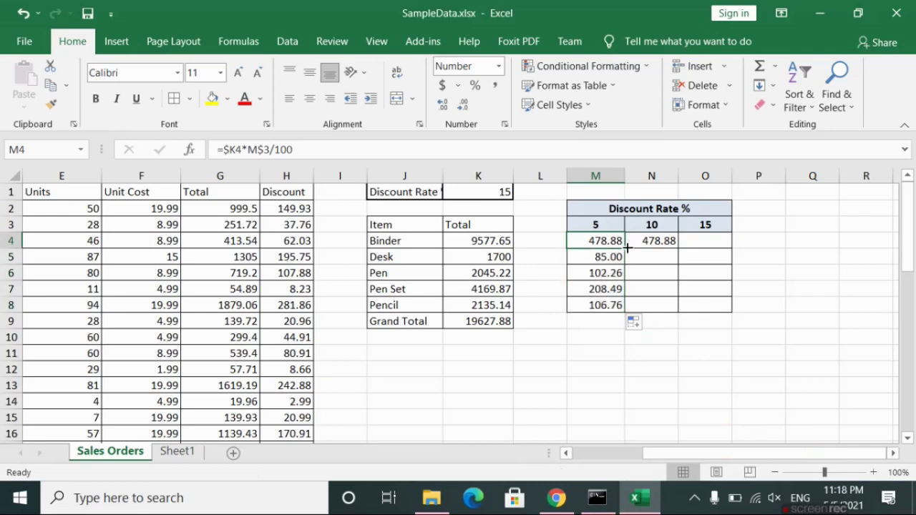
left_click_drag(626, 249, 675, 253)
left_click(665, 240)
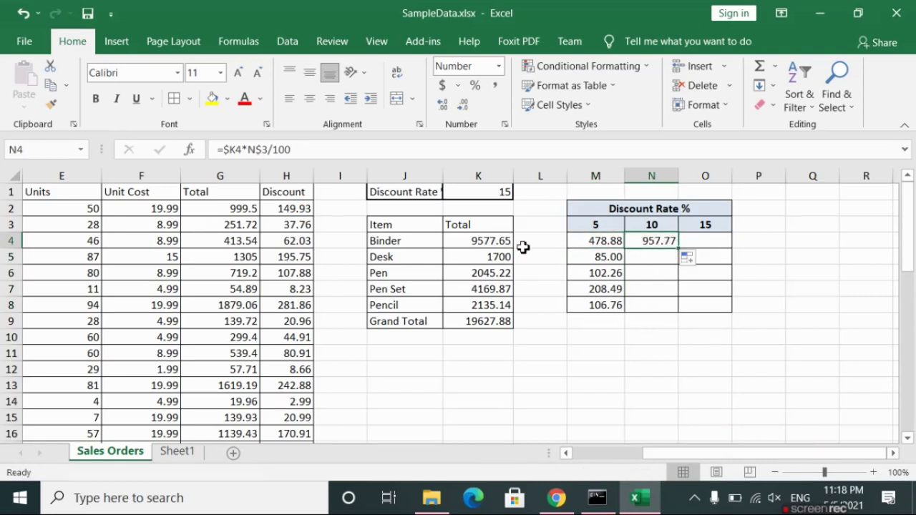
double_click(678, 249)
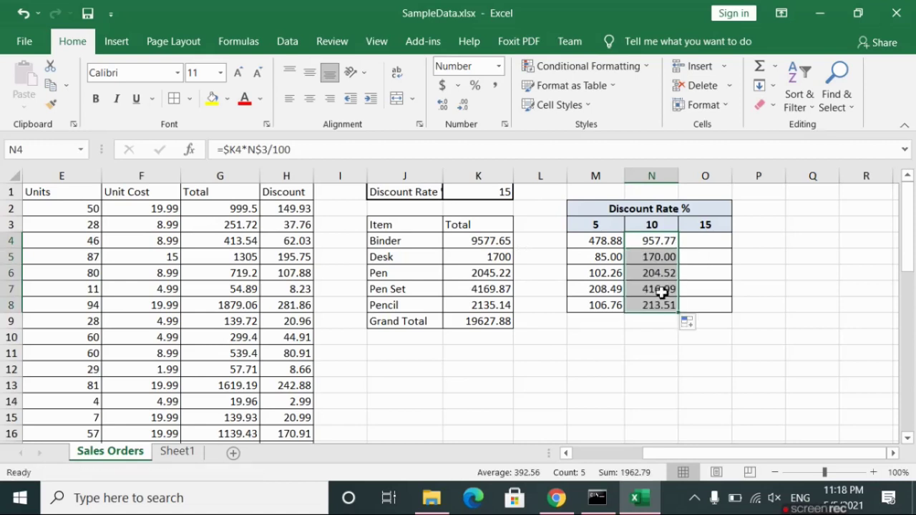
Examine the formulas in N5, N4, M4 and M5 against the totals in column K to see how the mixed references shift
left_click(650, 258)
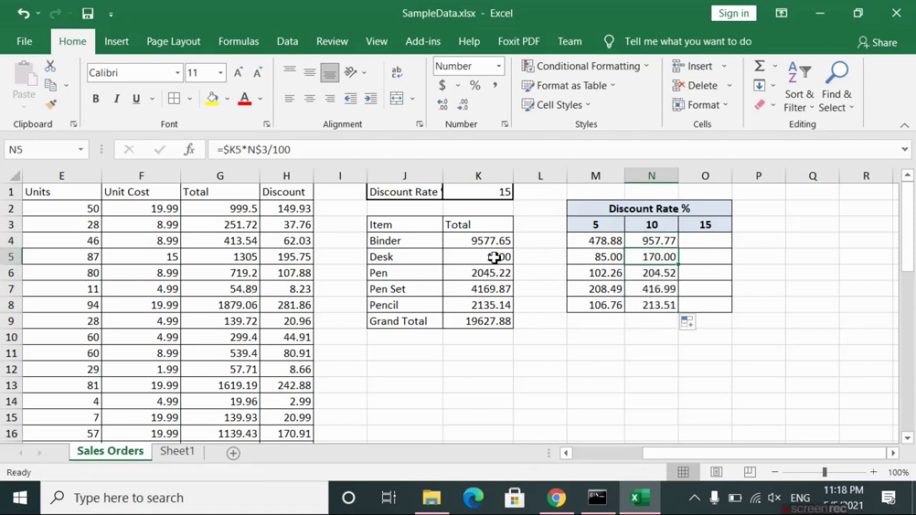
left_click(503, 258)
left_click(494, 274)
left_click(495, 290)
left_click(496, 305)
left_click(497, 320)
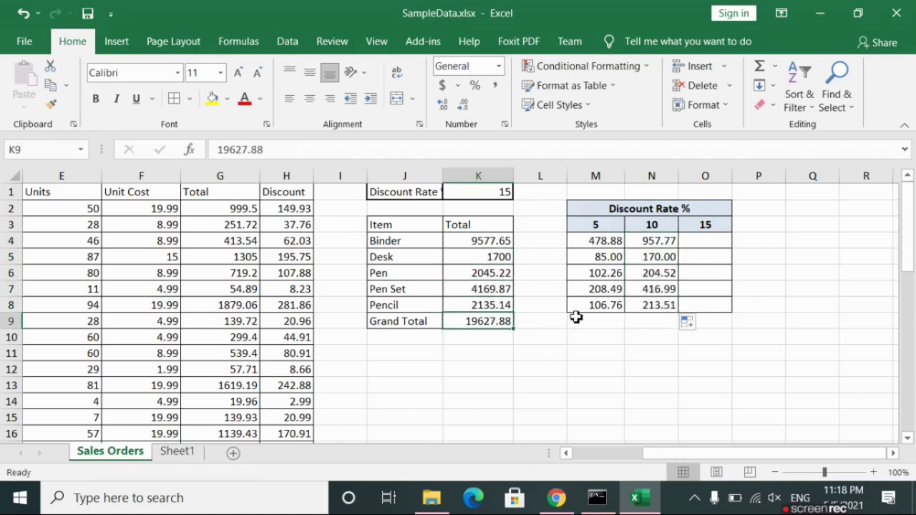
left_click(657, 245)
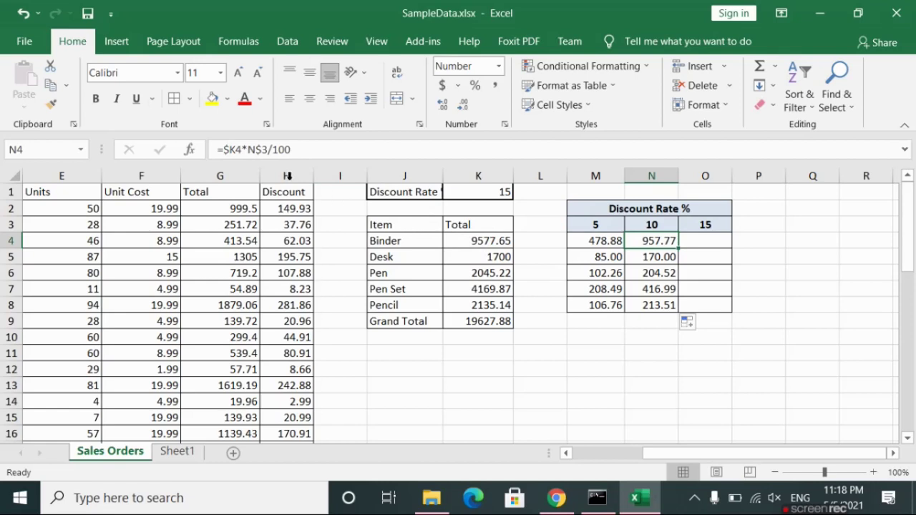
left_click(477, 241)
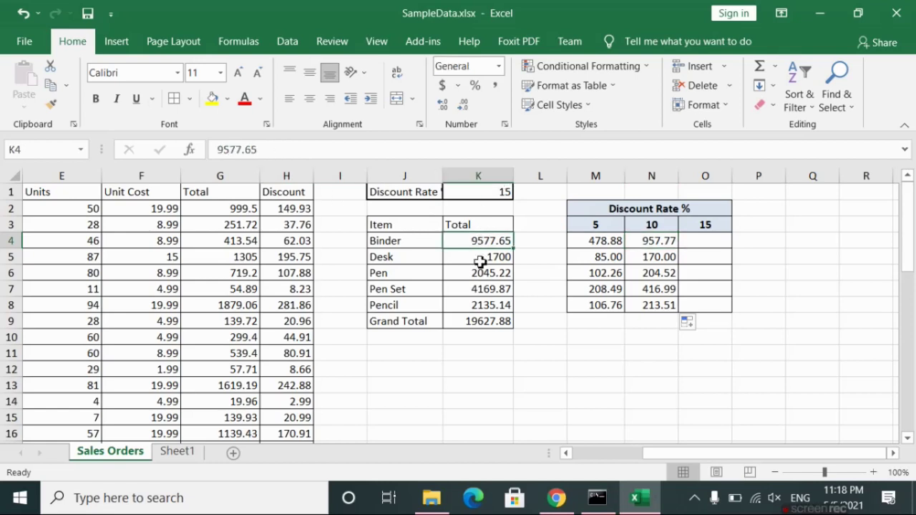
left_click(484, 256)
left_click(478, 240)
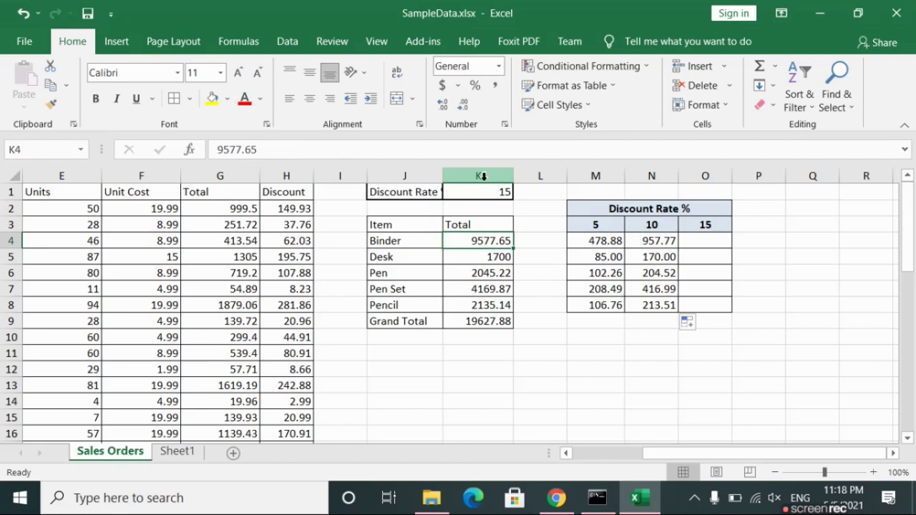
left_click(475, 258)
left_click(477, 241)
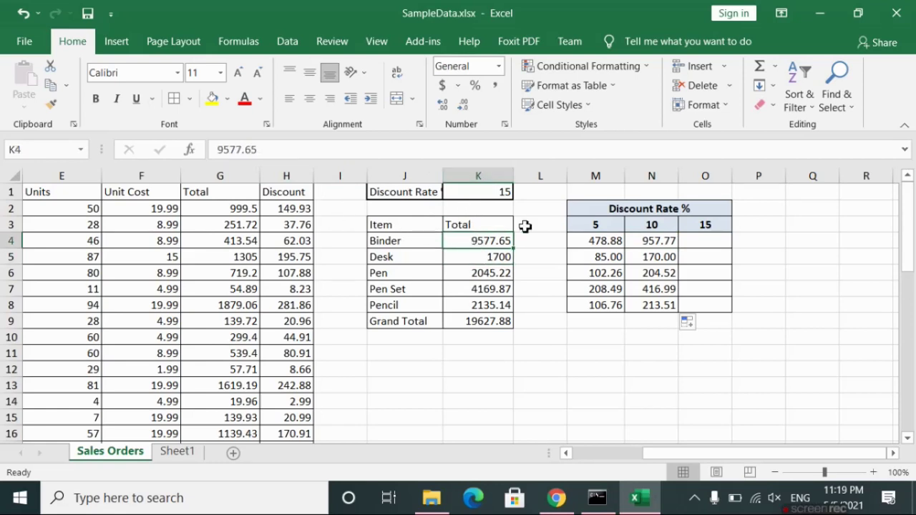
left_click(598, 241)
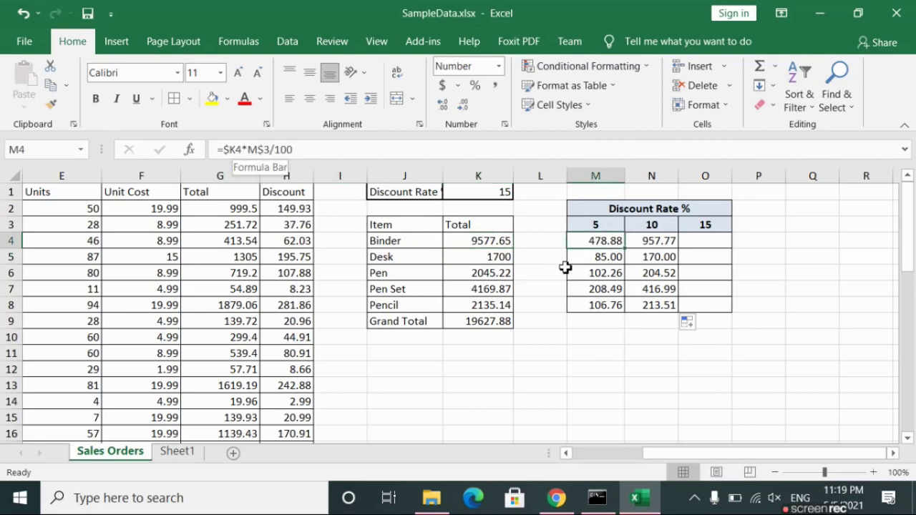
left_click(593, 258)
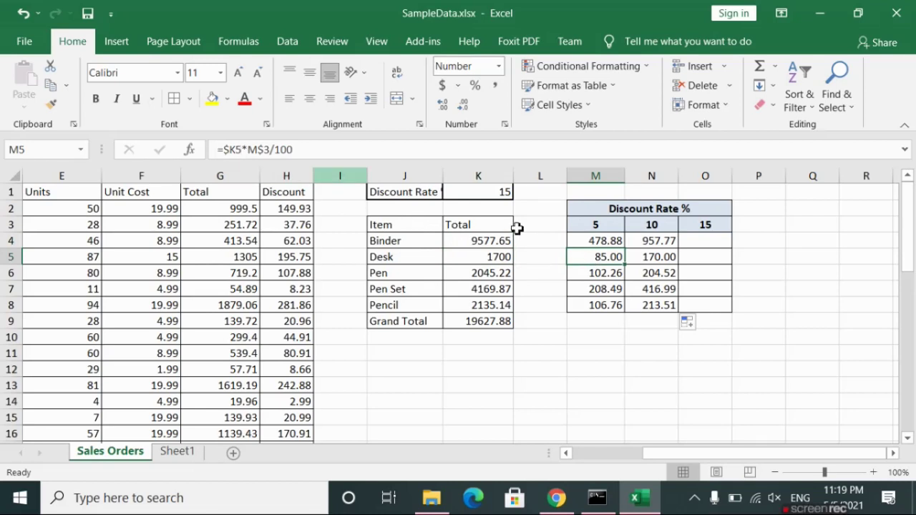
Examine the formulas in M6 to M8, N4 and M4 against rate cell M3 to see which row and column parts stay locked
left_click(607, 272)
left_click(603, 291)
left_click(599, 307)
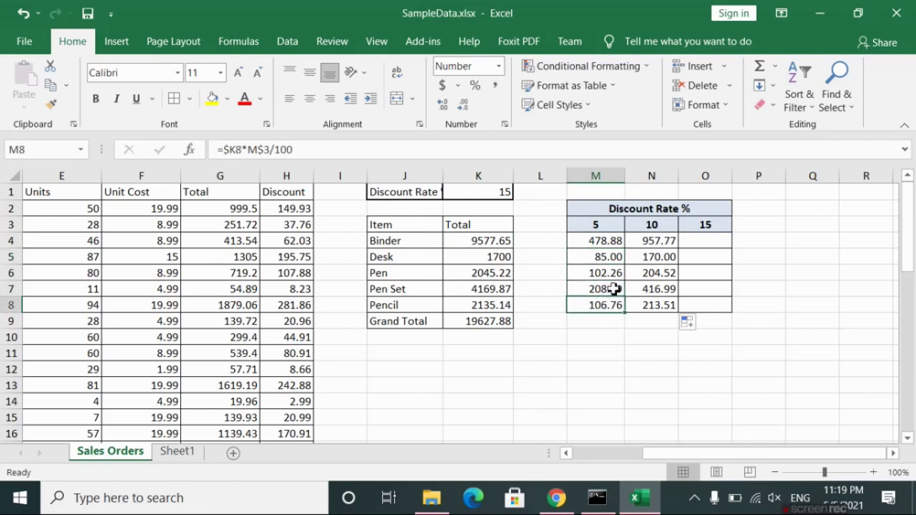
left_click(646, 245)
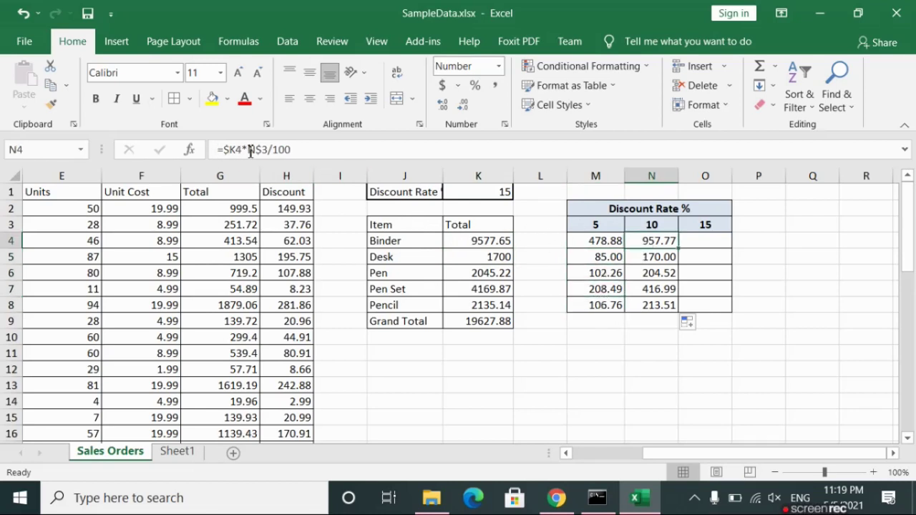
left_click(589, 238)
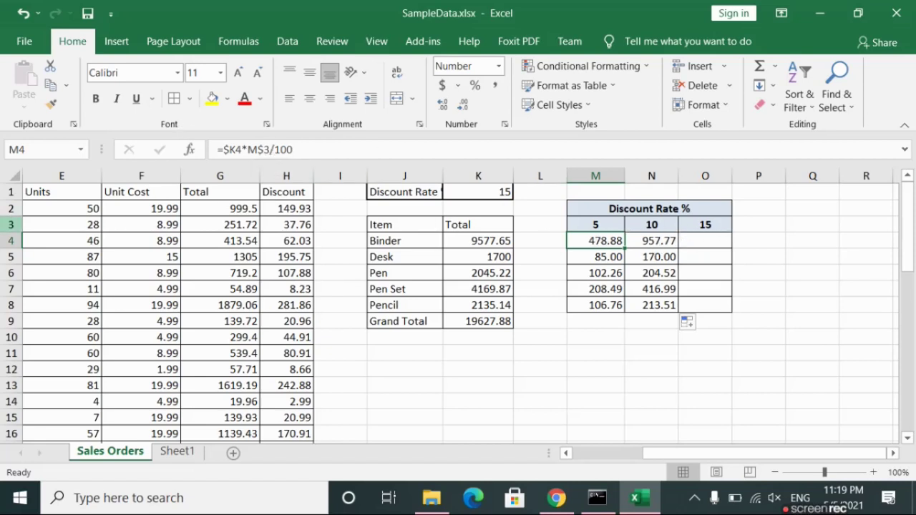
left_click(11, 224)
left_click(600, 227)
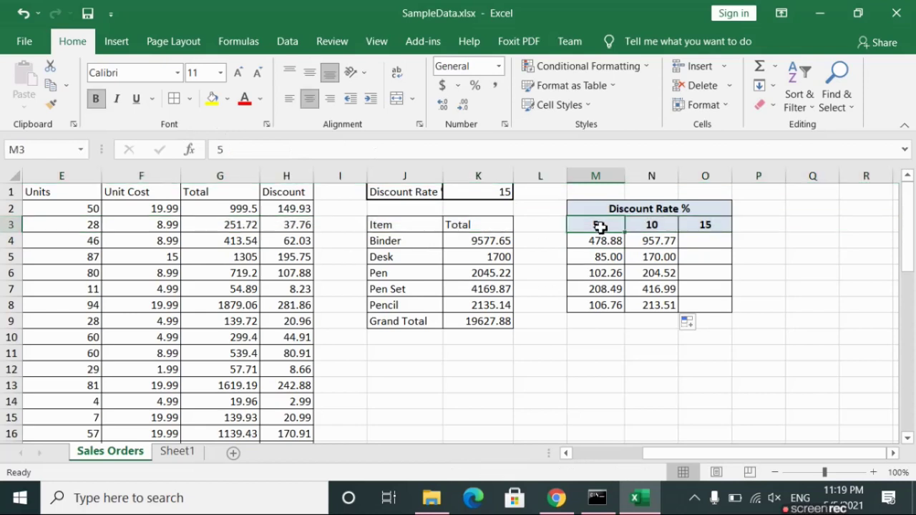
left_click(594, 243)
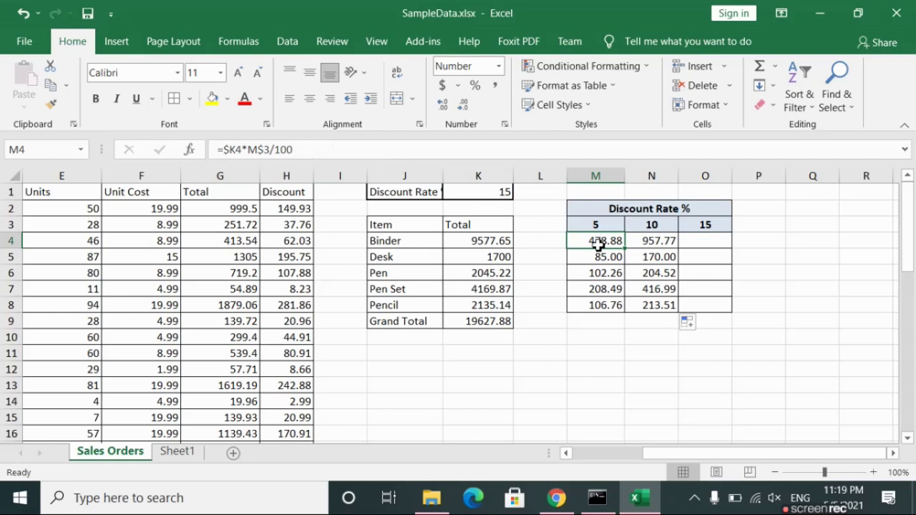
Fill the N4 formula across to O4, check its references to K4 and O3, and fill it down to O8 for the 15% rate
left_click(663, 242)
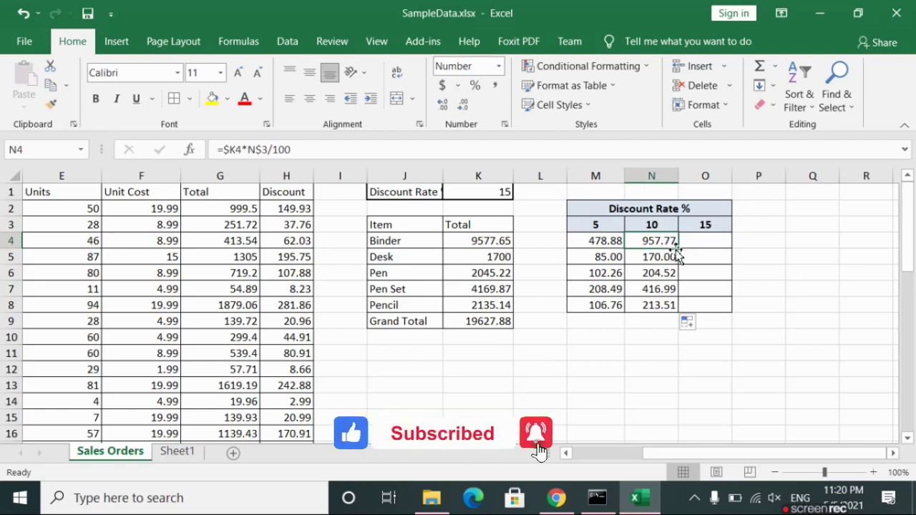
left_click_drag(678, 249, 723, 251)
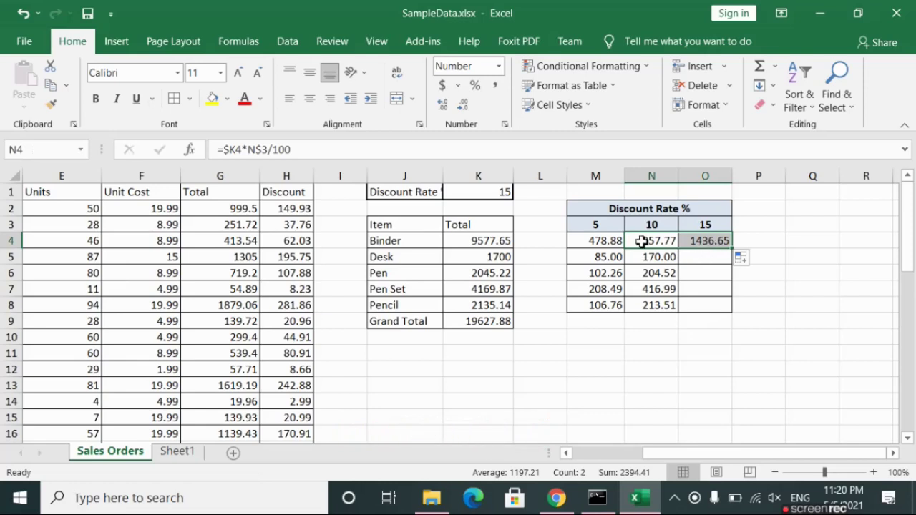
left_click(483, 241)
left_click(727, 242)
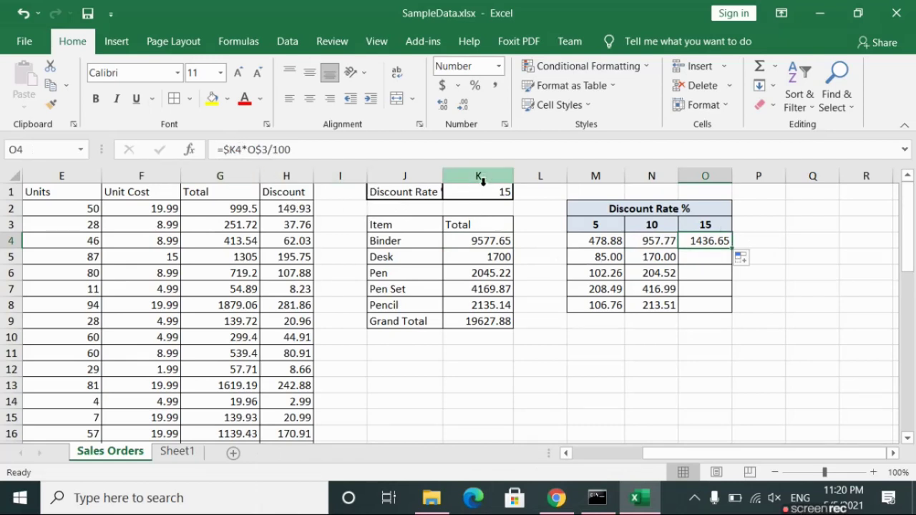
left_click(476, 243)
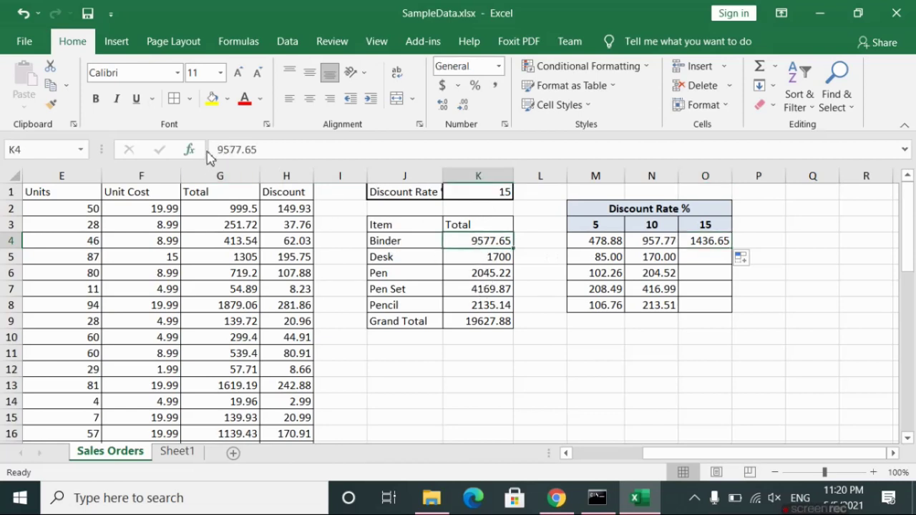
left_click(706, 242)
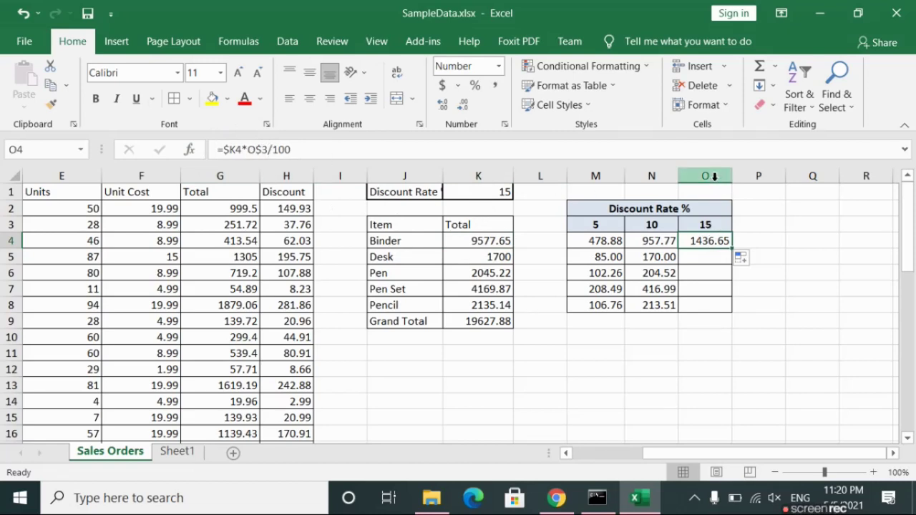
left_click(706, 227)
left_click(726, 241)
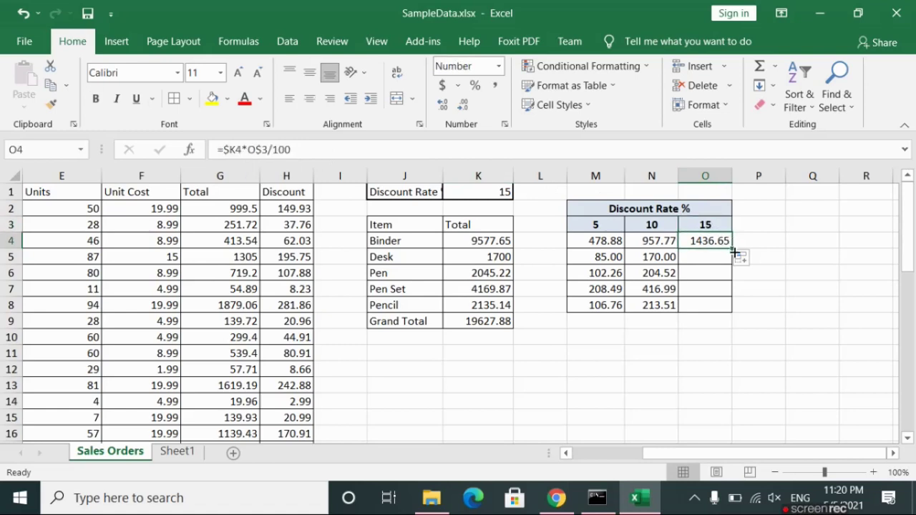
left_click_drag(733, 250, 730, 312)
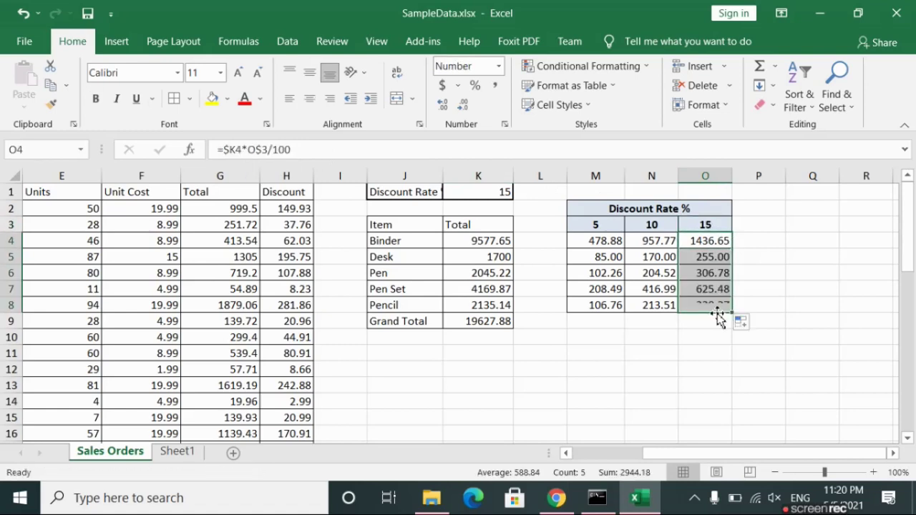
Examine the formulas from O8 up to O4 and compare O4 with N4 and M4 to see how the mixed references shift
left_click(713, 309)
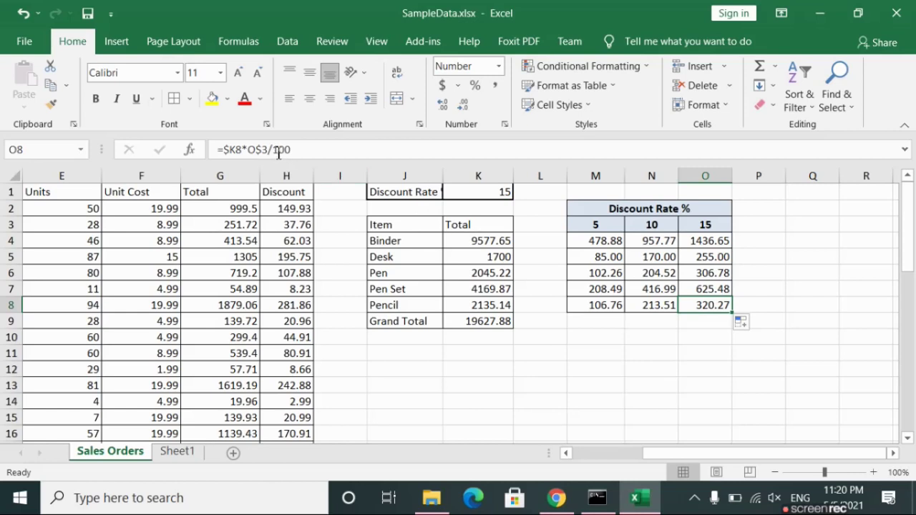
left_click(704, 288)
left_click(706, 270)
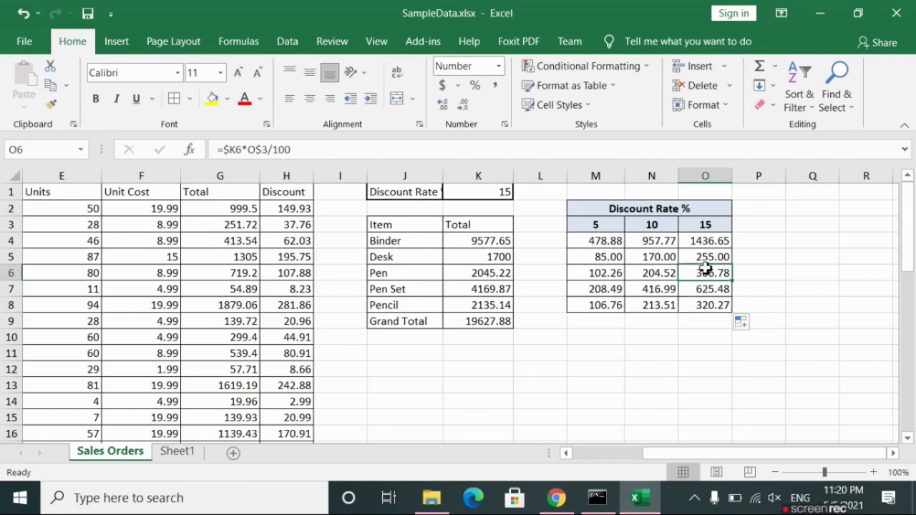
left_click(706, 257)
left_click(707, 242)
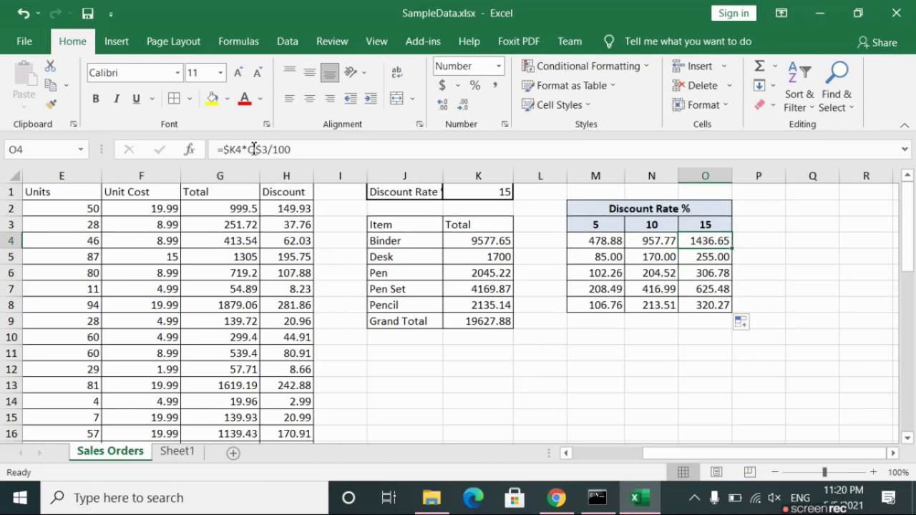
left_click(658, 240)
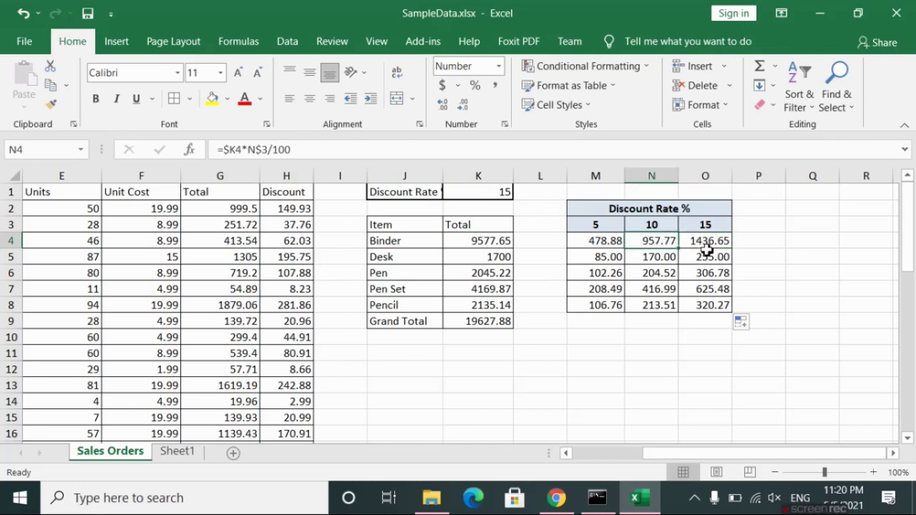
left_click(703, 243)
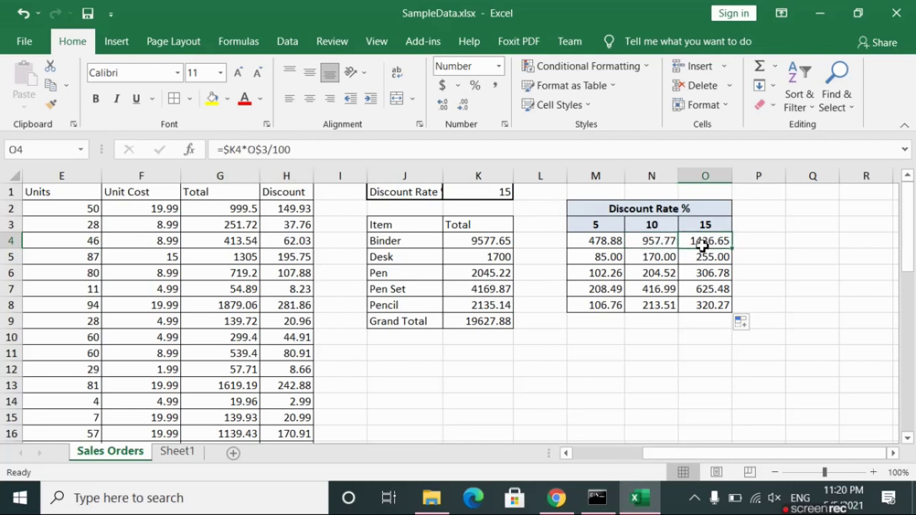
left_click(605, 242)
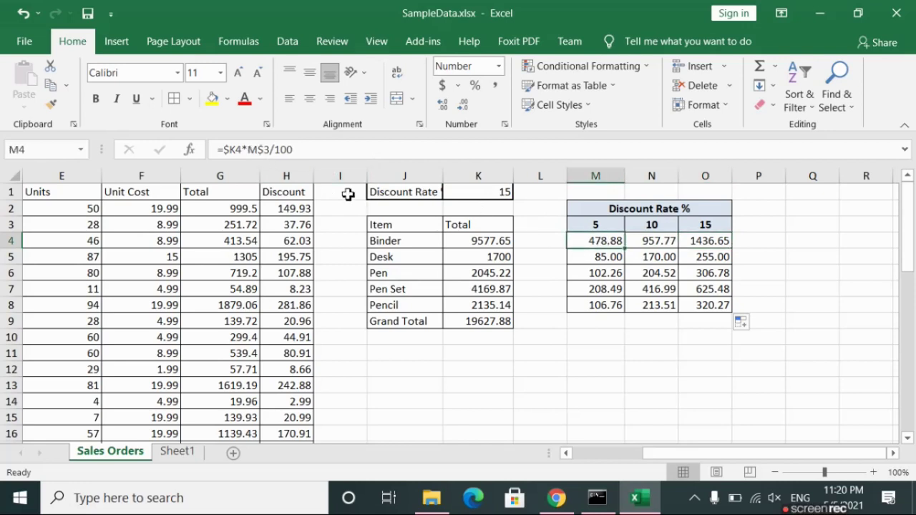
left_click(820, 287)
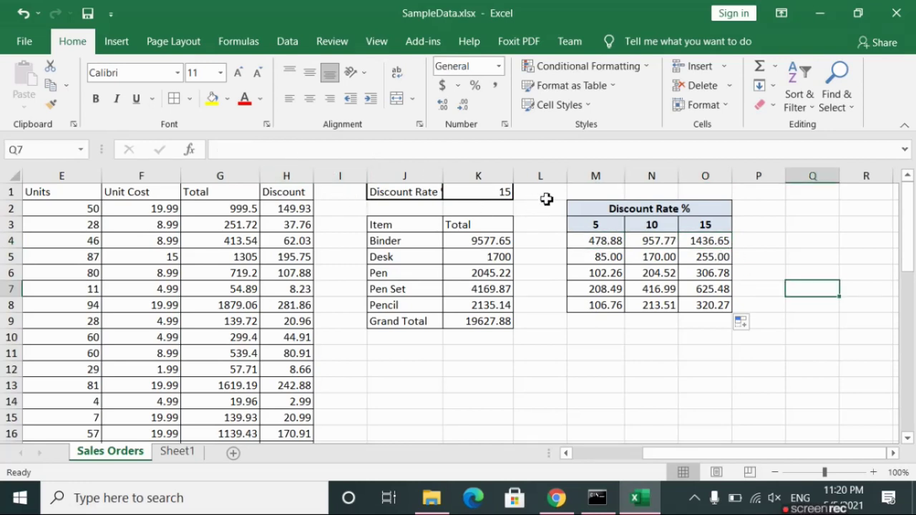